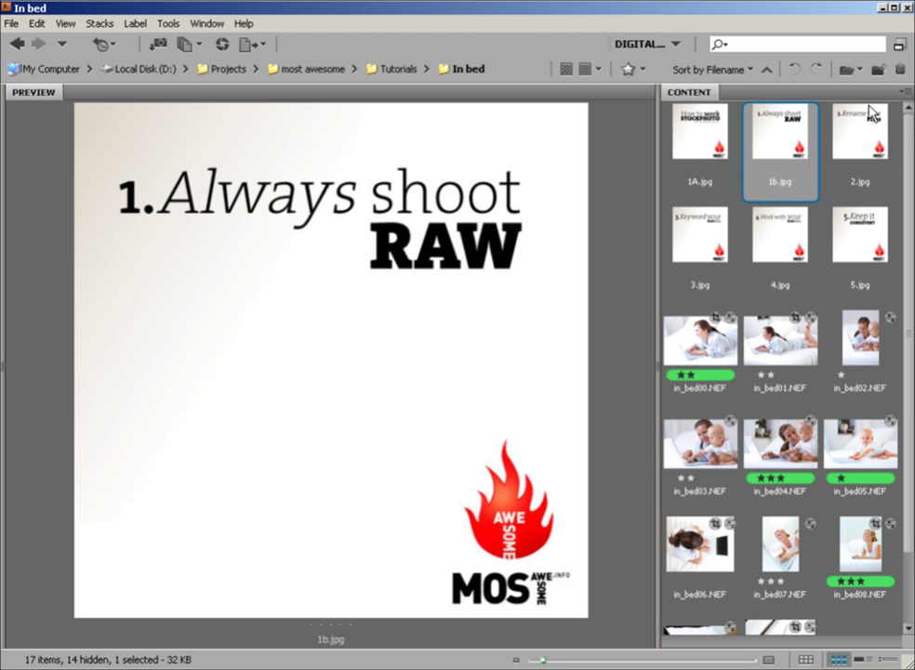
Preview the 2.jpg title slide and select the RAW files in_bed00.NEF through in_bed10.NEF
{"action": "left_click", "coordinate": [851, 137]}
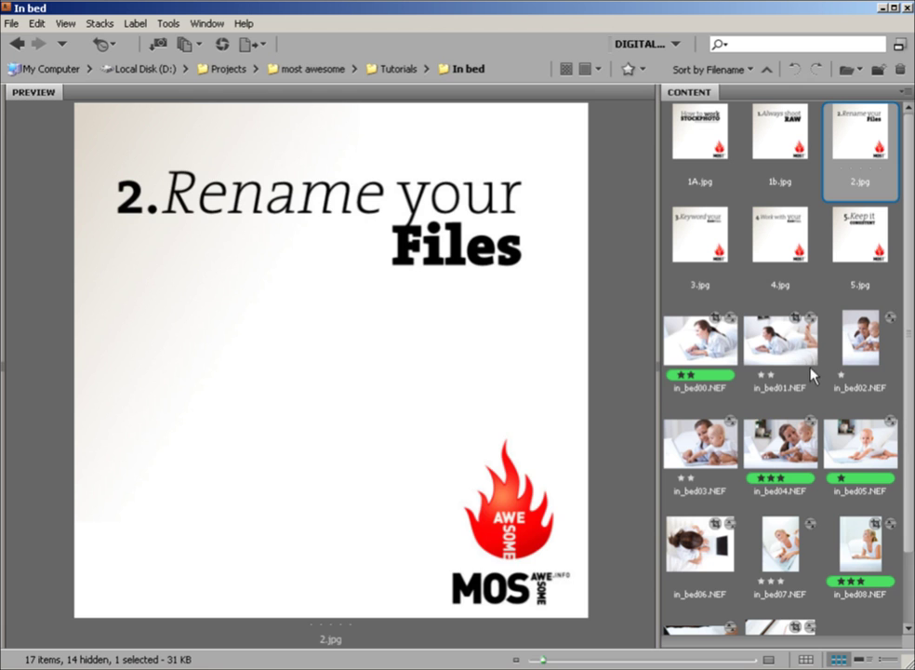
{"action": "left_click", "coordinate": [704, 340]}
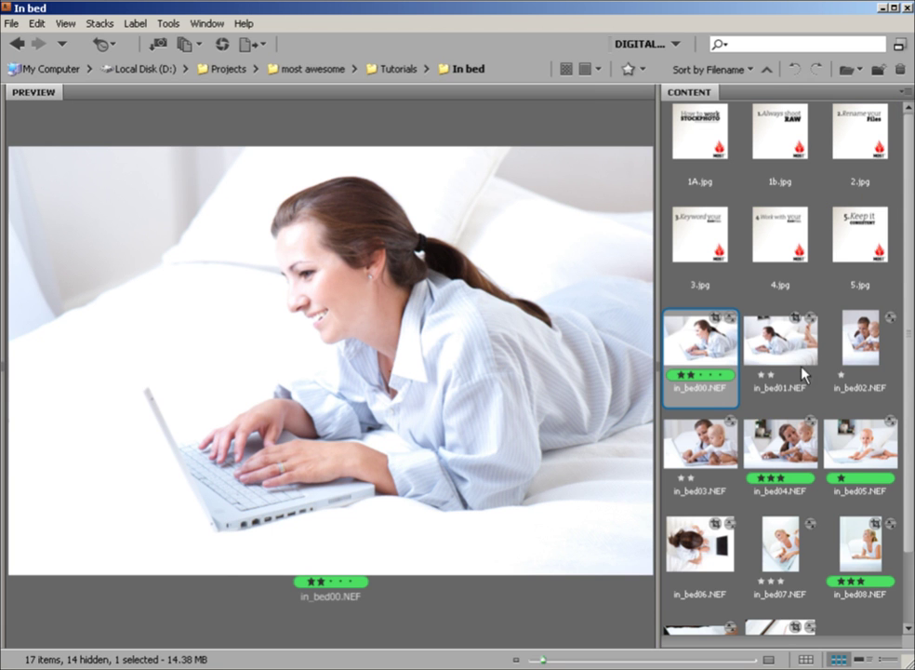
{"action": "scroll", "coordinate": [807, 377], "scroll_direction": "down", "scroll_amount": 1}
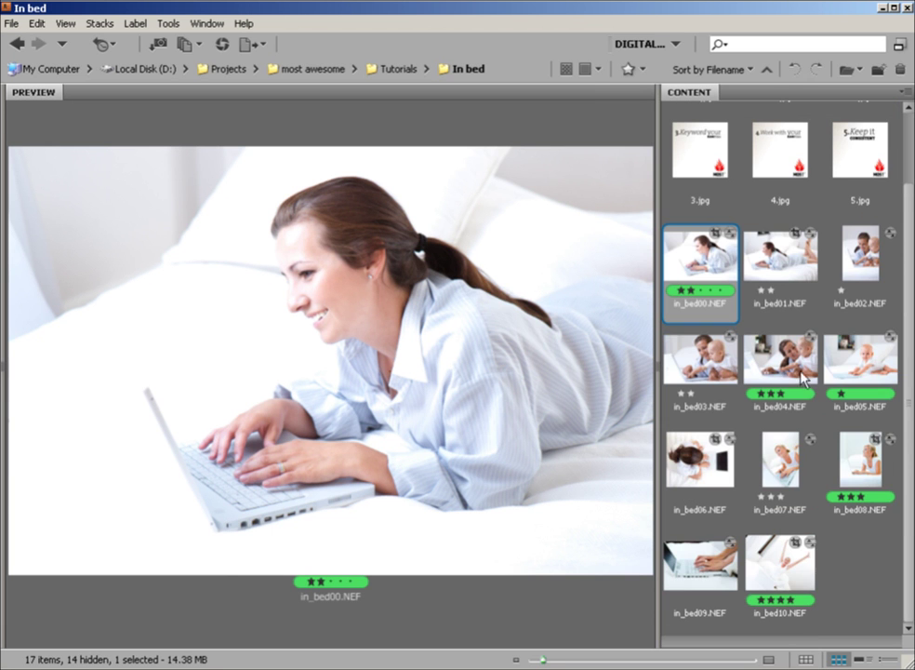
{"action": "left_click", "coordinate": [781, 569], "text": "shift"}
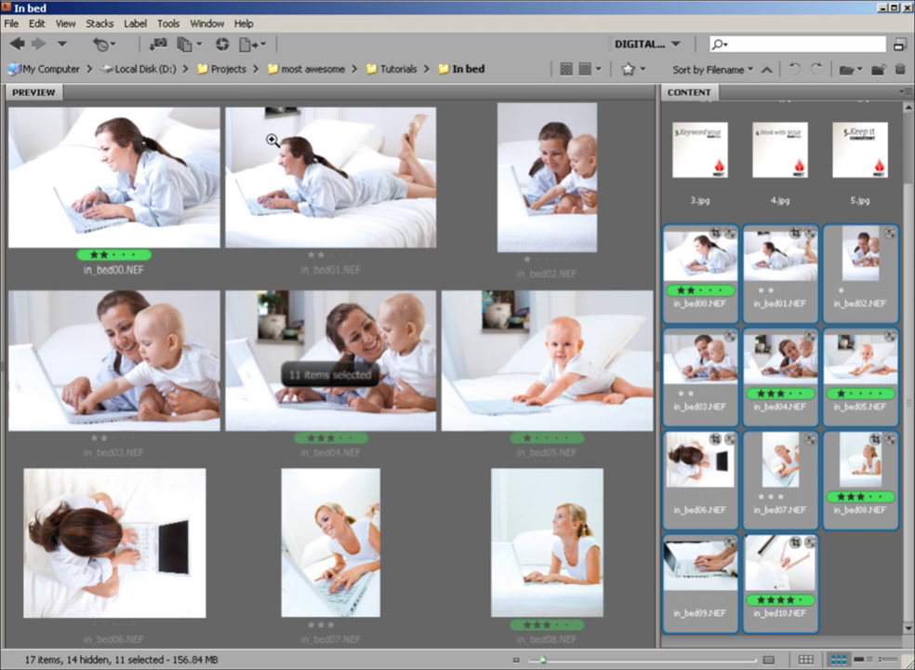
Examine the Batch Rename text and sequence number options for the selected files and leave without renaming
{"action": "left_click", "coordinate": [168, 23]}
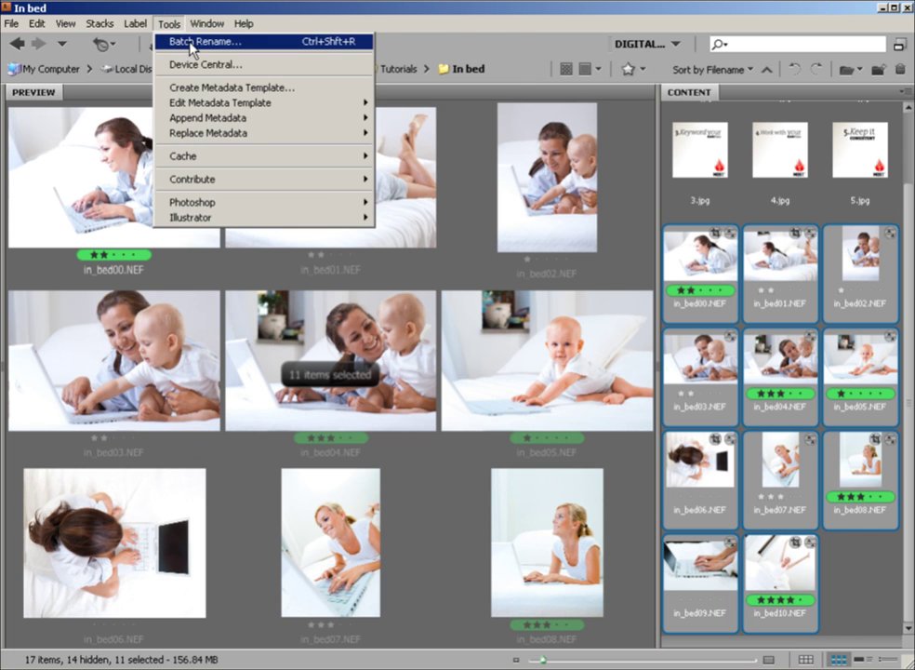
{"action": "left_click", "coordinate": [193, 44]}
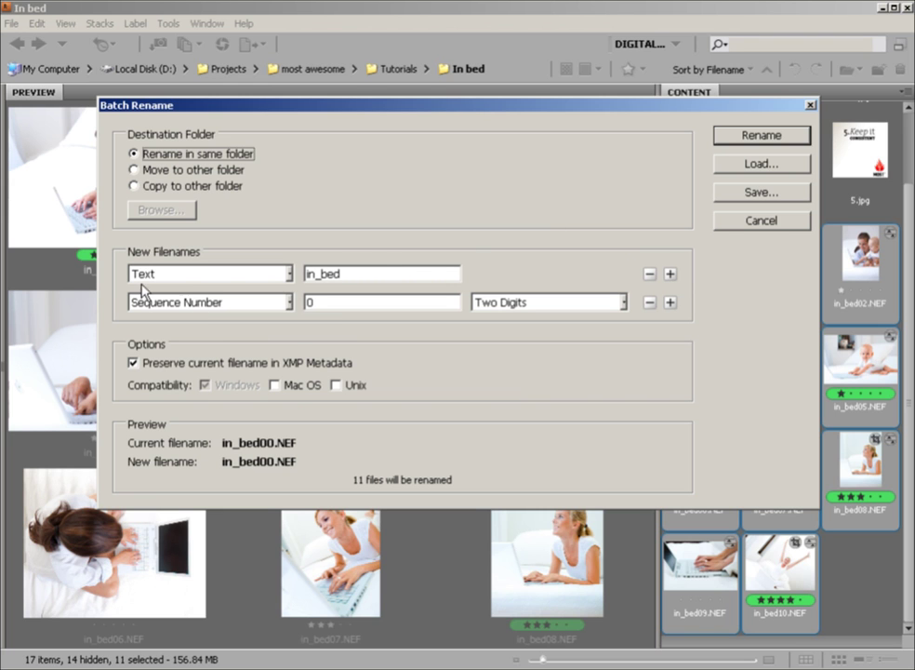
{"action": "left_click", "coordinate": [202, 284]}
{"action": "left_click", "coordinate": [165, 288]}
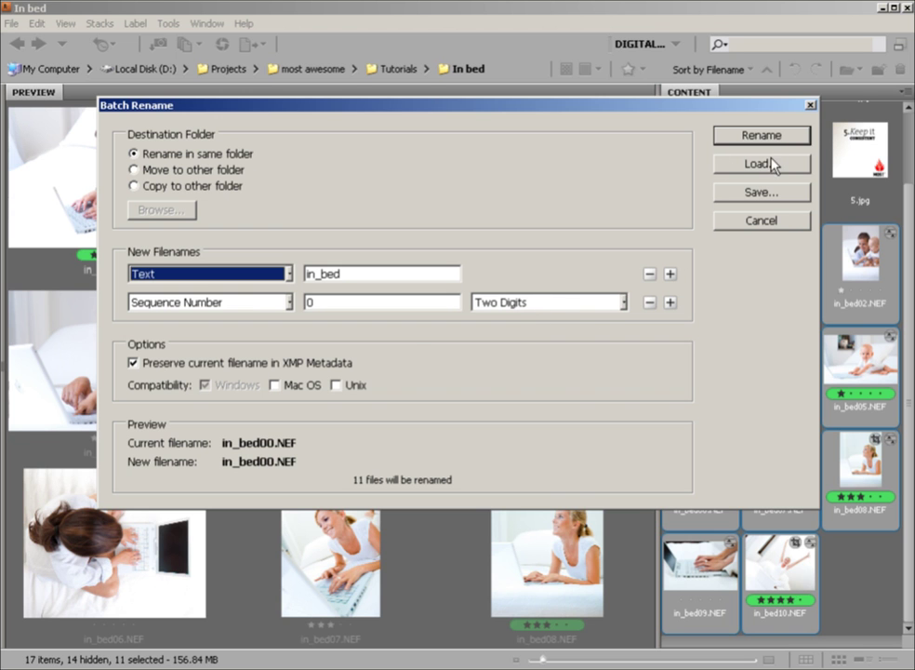
{"action": "left_click", "coordinate": [731, 224]}
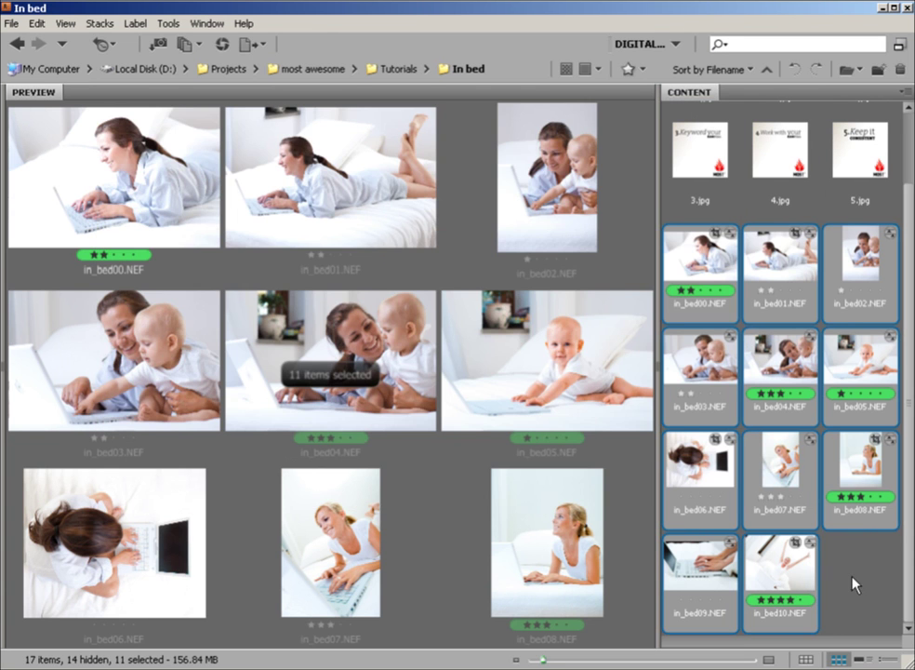
Clear the multiple selection and preview the photos in_bed00.NEF through in_bed04.NEF one by one
{"action": "left_click", "coordinate": [854, 582]}
{"action": "left_click", "coordinate": [716, 279]}
{"action": "left_click", "coordinate": [782, 244]}
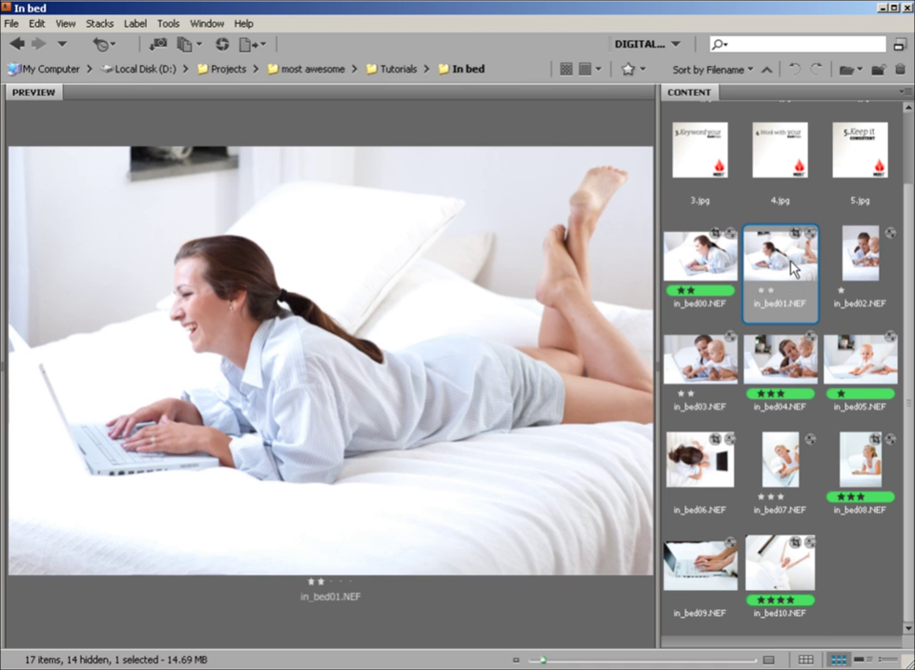
{"action": "left_click", "coordinate": [863, 265]}
{"action": "left_click", "coordinate": [703, 359]}
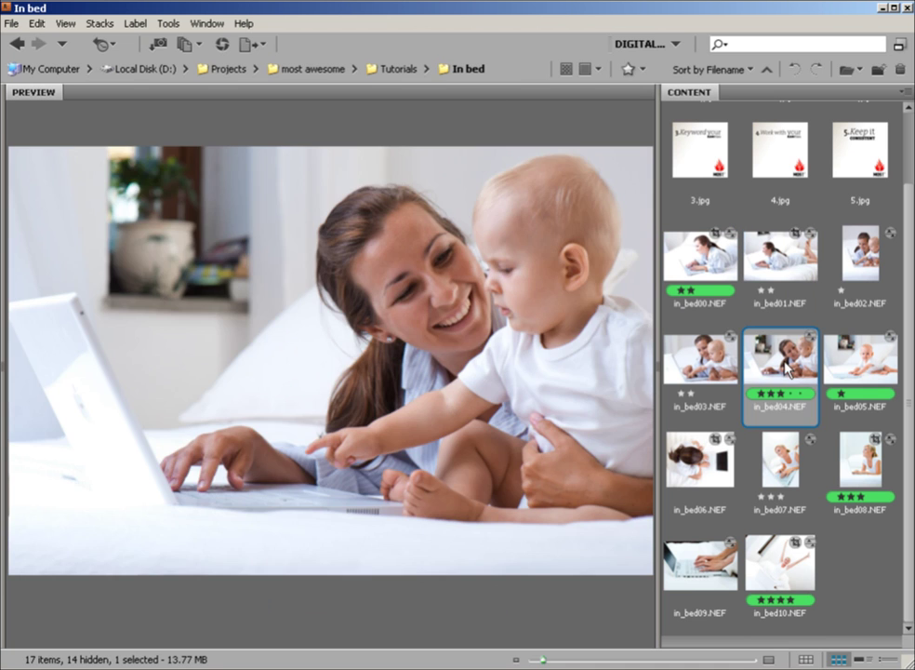
{"action": "scroll", "coordinate": [807, 451], "scroll_direction": "up", "scroll_amount": 1}
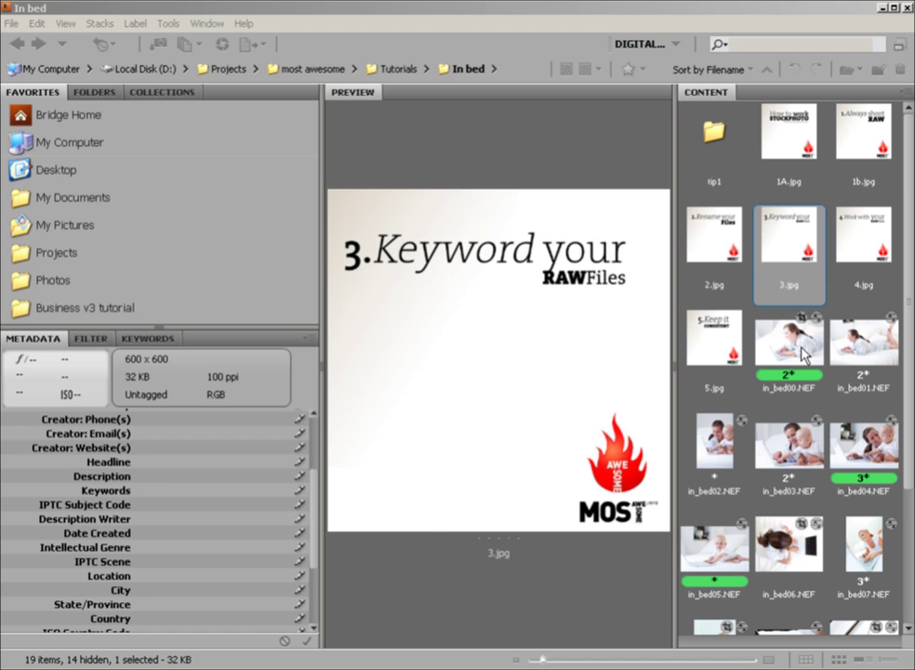
Select only the two similar photos in_bed00.NEF and in_bed01.NEF together
{"action": "left_click", "coordinate": [862, 346], "text": "ctrl"}
{"action": "left_click", "coordinate": [791, 351]}
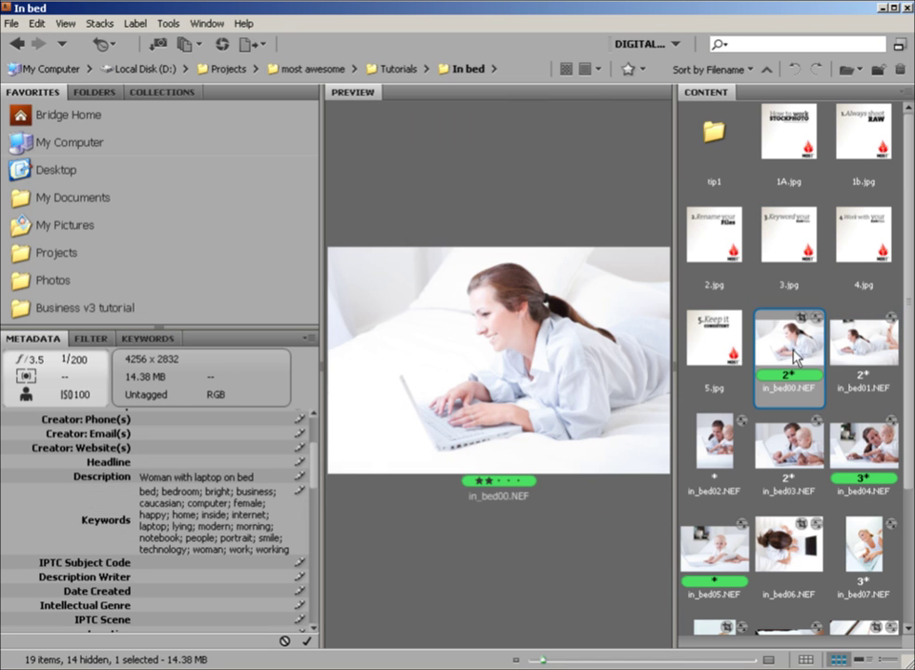
{"action": "left_click", "coordinate": [854, 350], "text": "ctrl"}
{"action": "left_click", "coordinate": [721, 452], "text": "ctrl"}
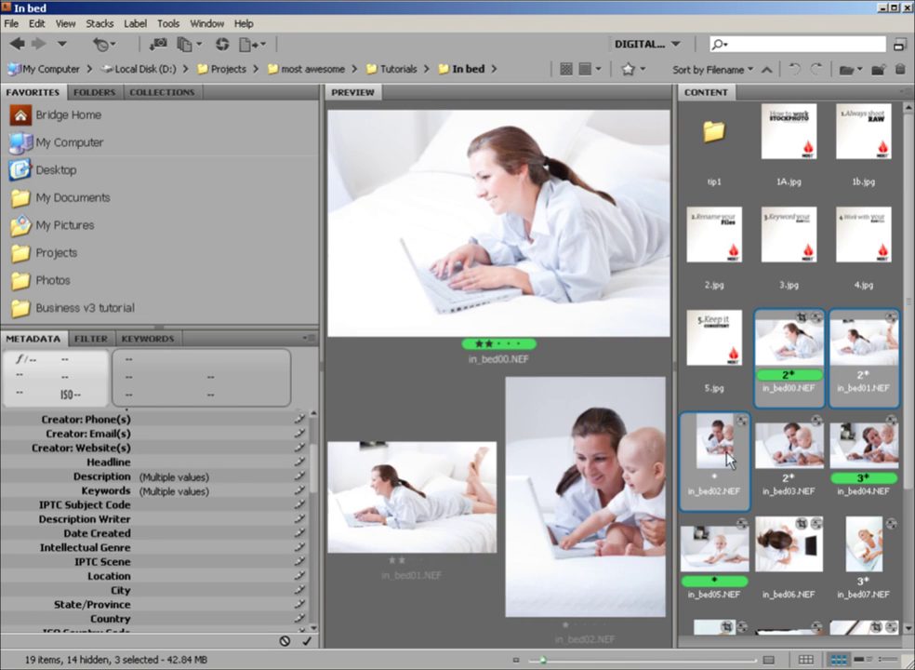
{"action": "left_click", "coordinate": [800, 451], "text": "ctrl"}
{"action": "left_click", "coordinate": [800, 451], "text": "ctrl"}
{"action": "left_click", "coordinate": [716, 448], "text": "ctrl"}
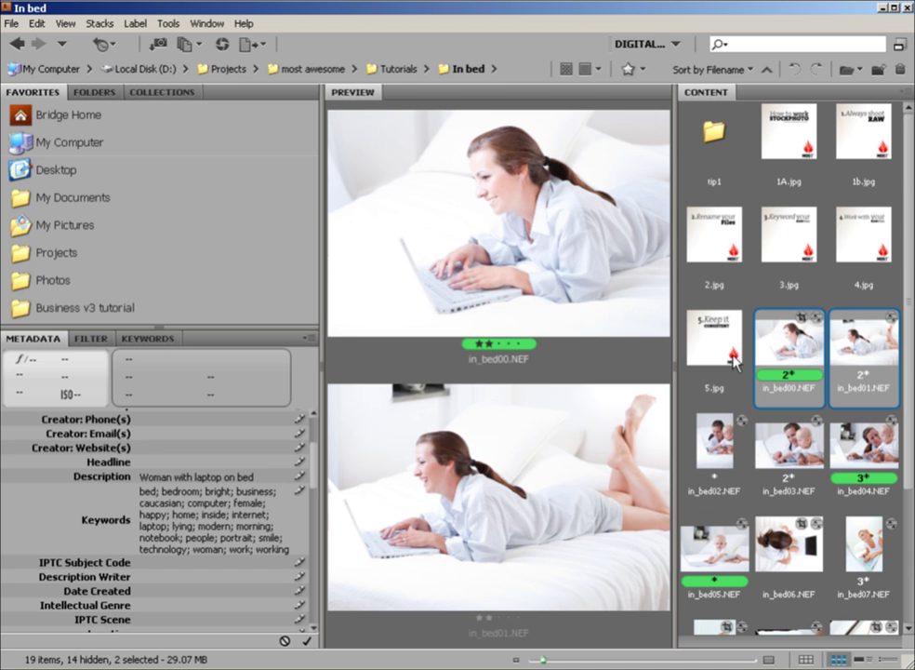
Examine the shared IPTC description, keywords and title of the two selected photos
{"action": "scroll", "coordinate": [808, 405], "scroll_direction": "down", "scroll_amount": 2}
{"action": "scroll", "coordinate": [818, 404], "scroll_direction": "up", "scroll_amount": 2}
{"action": "scroll", "coordinate": [311, 466], "scroll_direction": "down", "scroll_amount": 4}
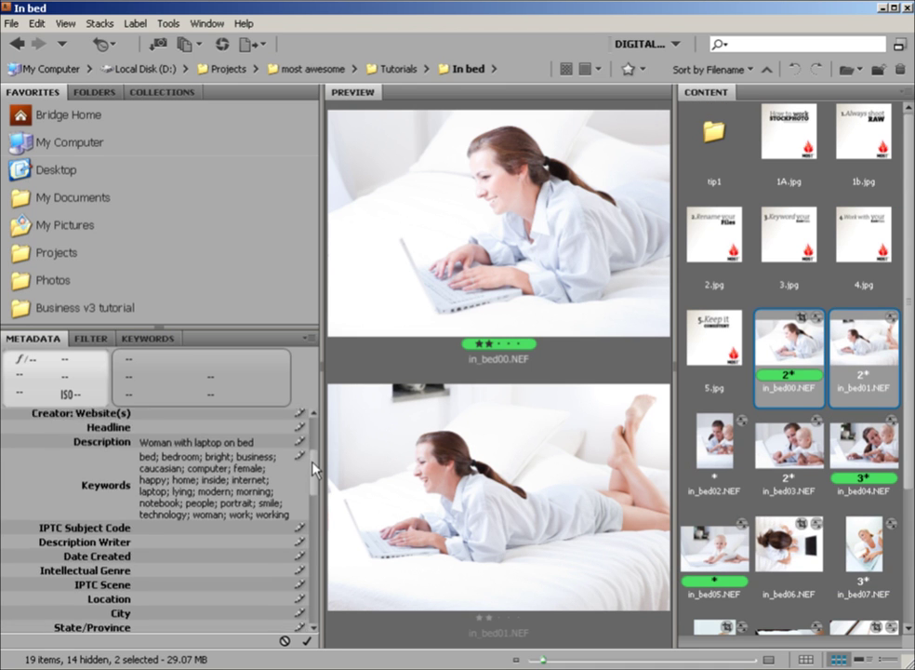
{"action": "scroll", "coordinate": [280, 475], "scroll_direction": "up", "scroll_amount": 2}
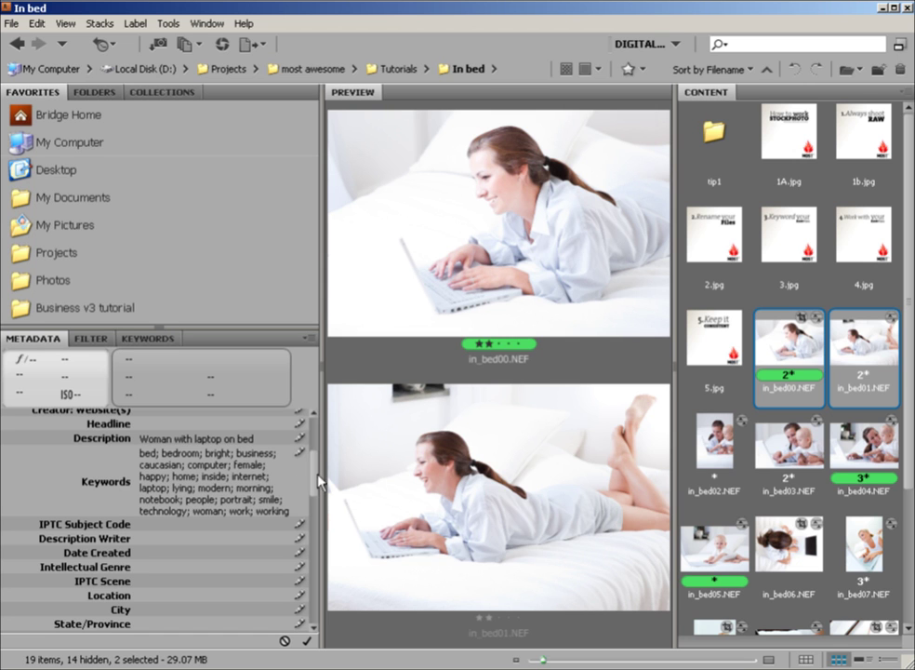
{"action": "scroll", "coordinate": [316, 484], "scroll_direction": "down", "scroll_amount": 3}
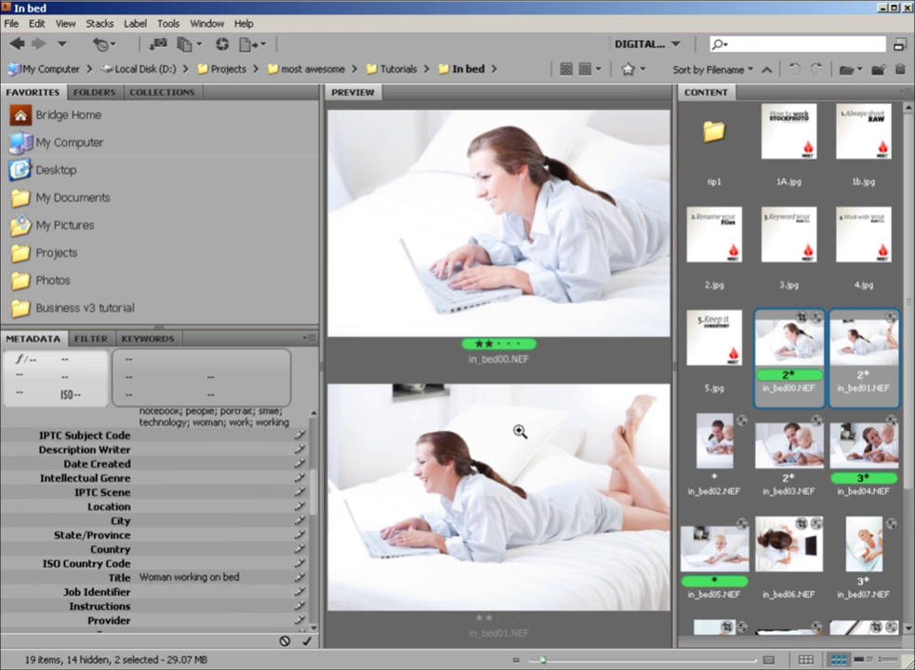
{"action": "scroll", "coordinate": [315, 474], "scroll_direction": "up", "scroll_amount": 5}
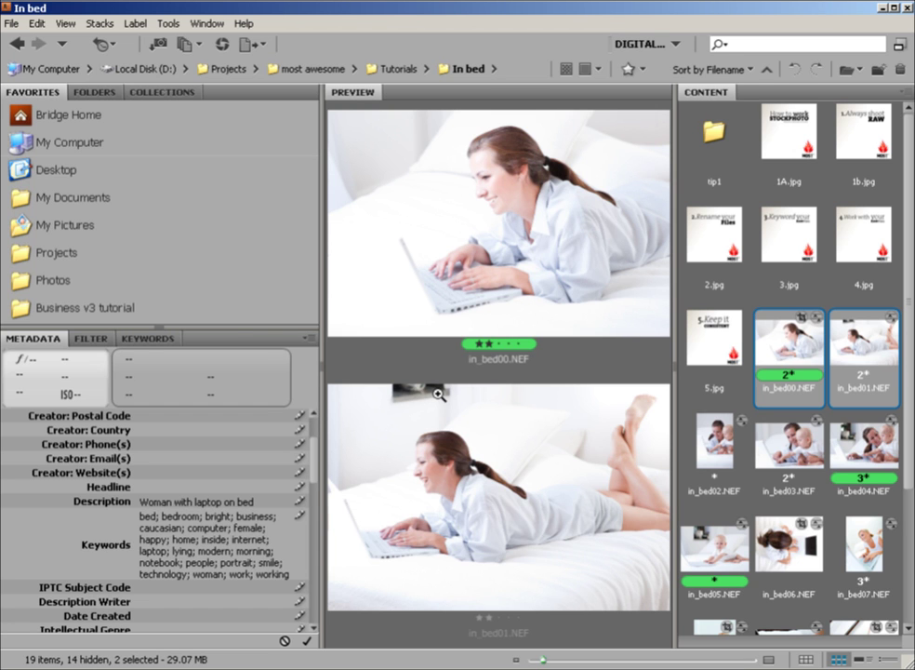
Open in_bed00.NEF in Camera Raw and set Exposure to -0,25, Recovery to 0, Fill Light to 10 and Vibrance to +33
{"action": "left_click", "coordinate": [860, 256]}
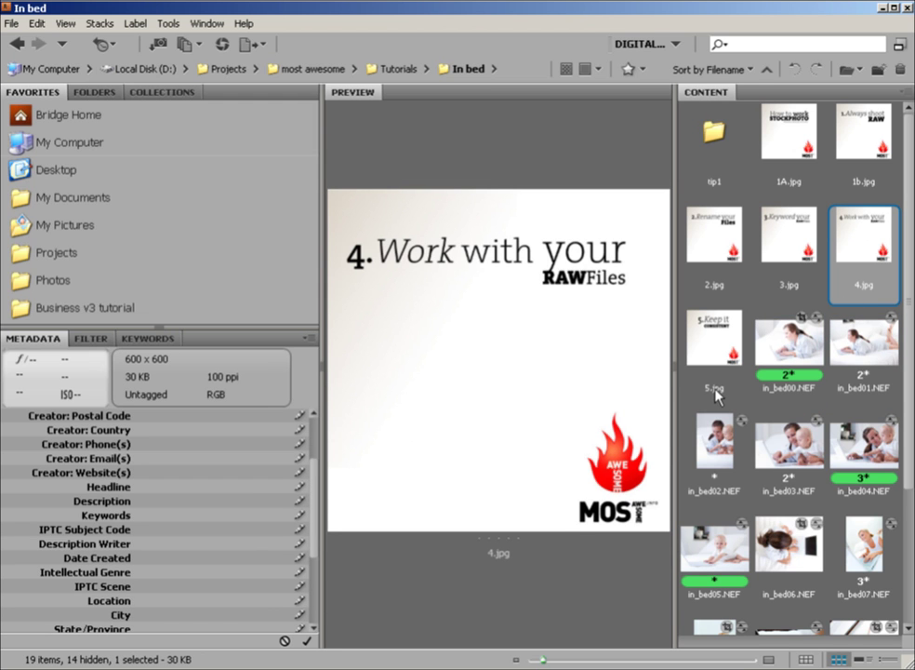
{"action": "left_click", "coordinate": [796, 349]}
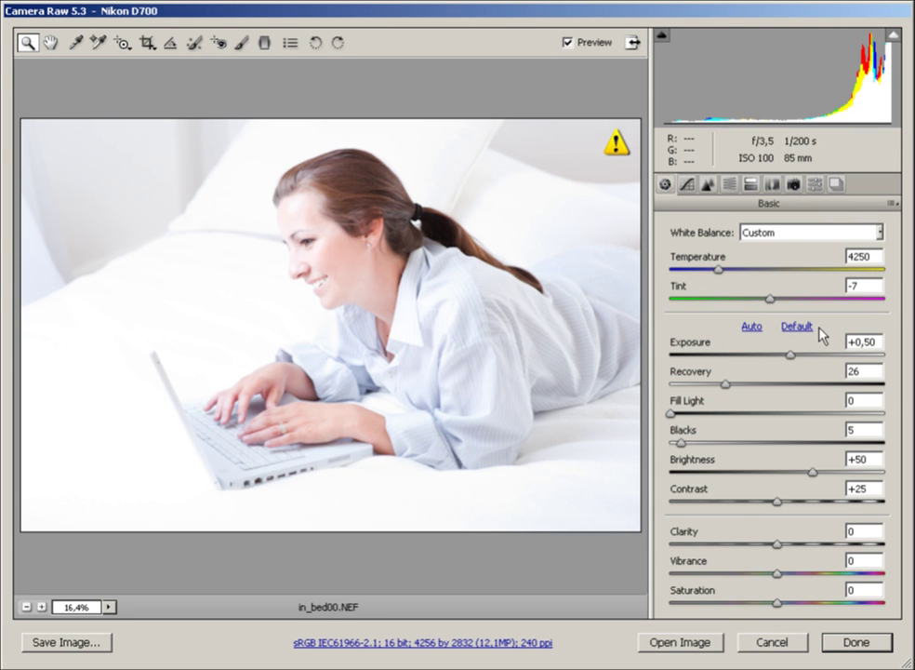
{"action": "left_click_drag", "start_coordinate": [791, 355], "coordinate": [769, 356]}
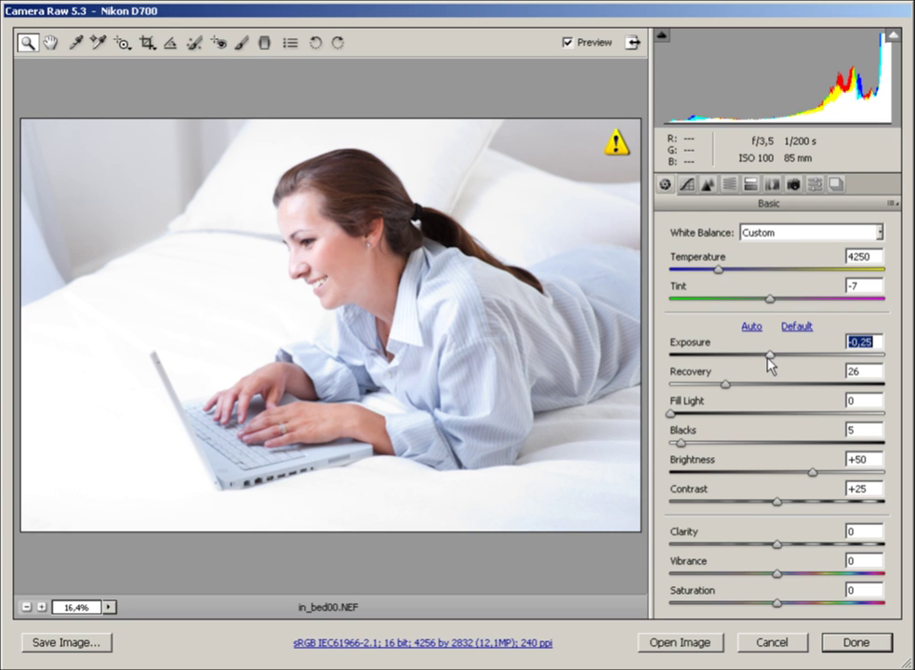
{"action": "left_click_drag", "start_coordinate": [726, 387], "coordinate": [692, 416]}
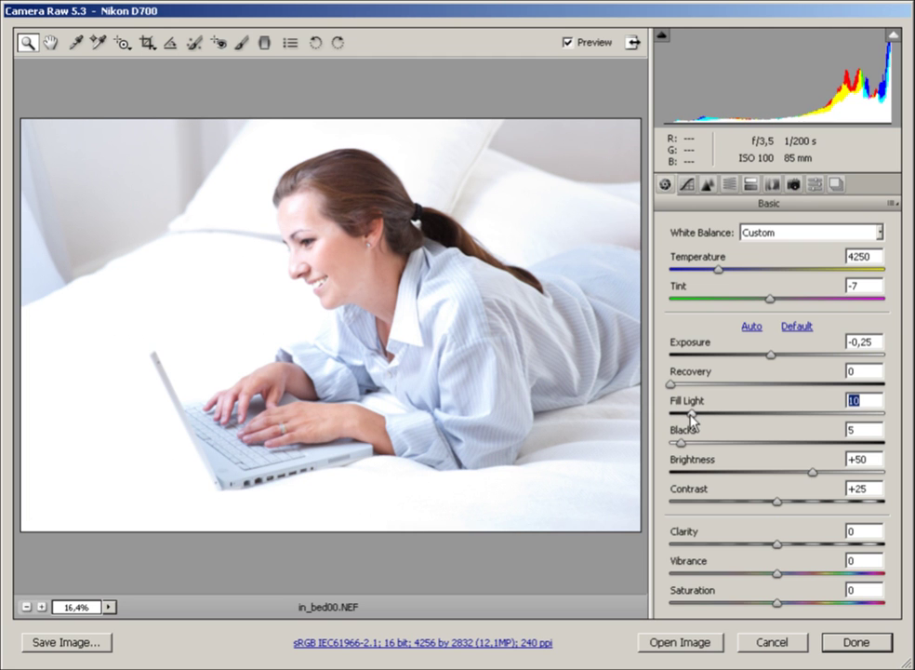
{"action": "left_click_drag", "start_coordinate": [783, 575], "coordinate": [815, 573]}
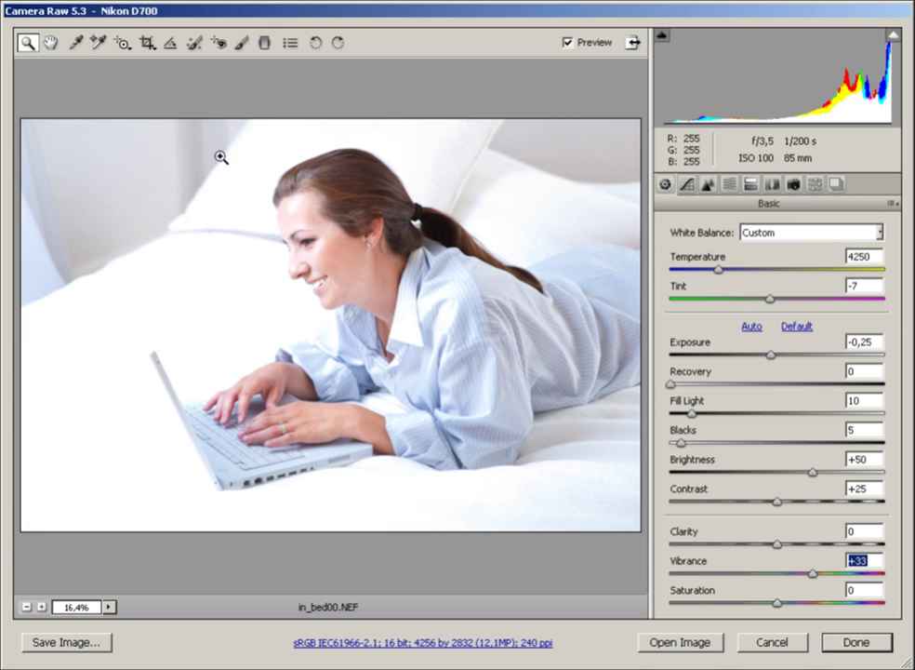
Show the highlight clipping warning and paint over the blown-out pillow and bedsheet with the Adjustment Brush at -0,35 Exposure
{"action": "key", "text": "o"}
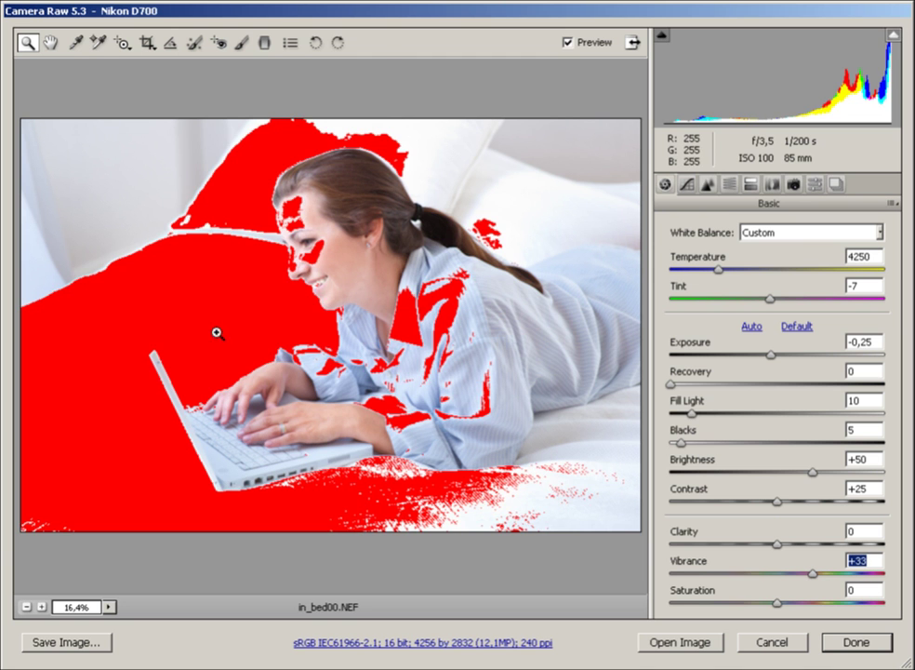
{"action": "left_click", "coordinate": [241, 42]}
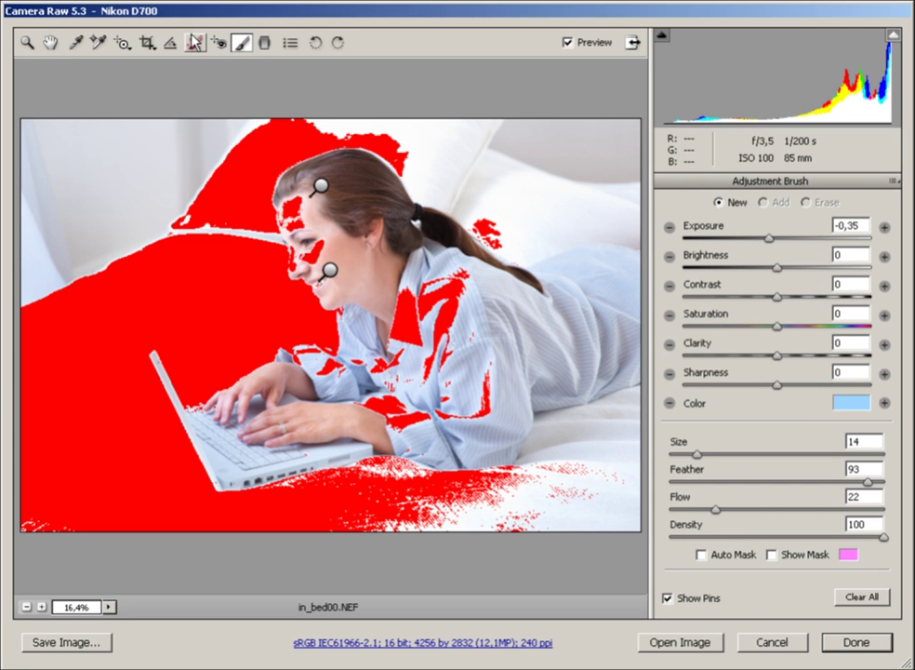
{"action": "mouse_move", "coordinate": [138, 243]}
{"action": "left_mouse_down"}
{"action": "mouse_move", "coordinate": [221, 253]}
{"action": "mouse_move", "coordinate": [213, 223]}
{"action": "mouse_move", "coordinate": [176, 213]}
{"action": "mouse_move", "coordinate": [43, 285]}
{"action": "mouse_move", "coordinate": [13, 329]}
{"action": "mouse_move", "coordinate": [154, 242]}
{"action": "mouse_move", "coordinate": [211, 250]}
{"action": "mouse_move", "coordinate": [190, 197]}
{"action": "mouse_move", "coordinate": [237, 117]}
{"action": "mouse_move", "coordinate": [220, 131]}
{"action": "mouse_move", "coordinate": [279, 104]}
{"action": "mouse_move", "coordinate": [355, 94]}
{"action": "left_mouse_up"}
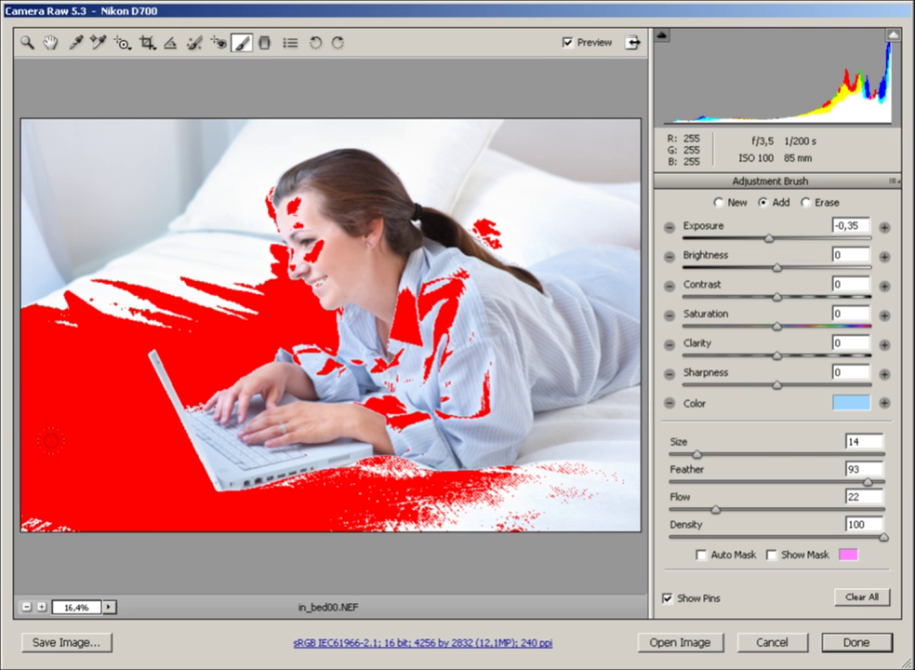
{"action": "mouse_move", "coordinate": [60, 502]}
{"action": "left_mouse_down"}
{"action": "mouse_move", "coordinate": [280, 504]}
{"action": "mouse_move", "coordinate": [466, 488]}
{"action": "mouse_move", "coordinate": [165, 499]}
{"action": "mouse_move", "coordinate": [124, 491]}
{"action": "mouse_move", "coordinate": [172, 489]}
{"action": "mouse_move", "coordinate": [38, 393]}
{"action": "left_mouse_up"}
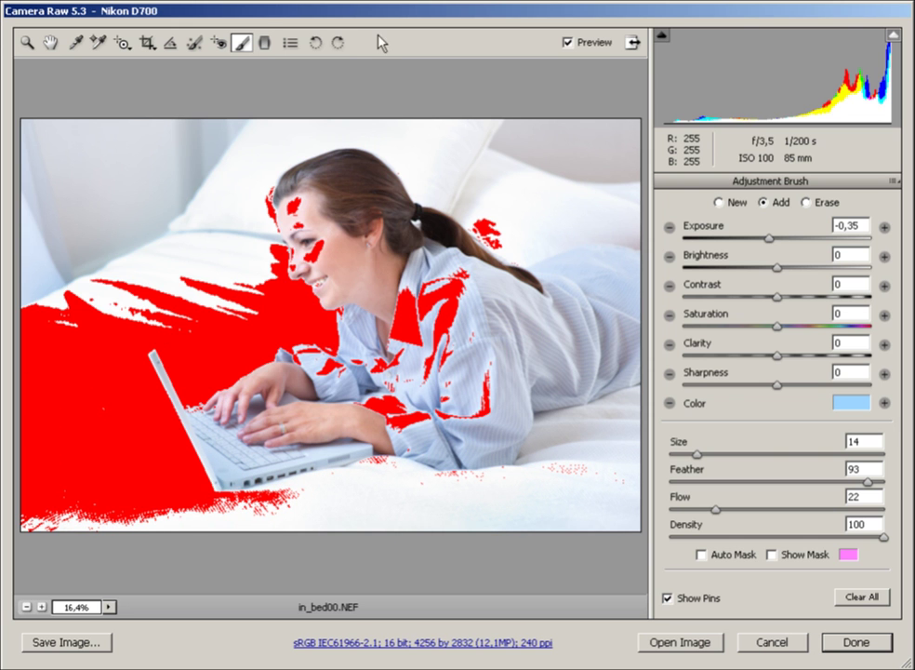
Set the brush Exposure to -0,50, paint more of the clipped bedsheet around the laptop, and apply the edits with the clipping warning off
{"action": "left_click_drag", "start_coordinate": [770, 240], "coordinate": [766, 240]}
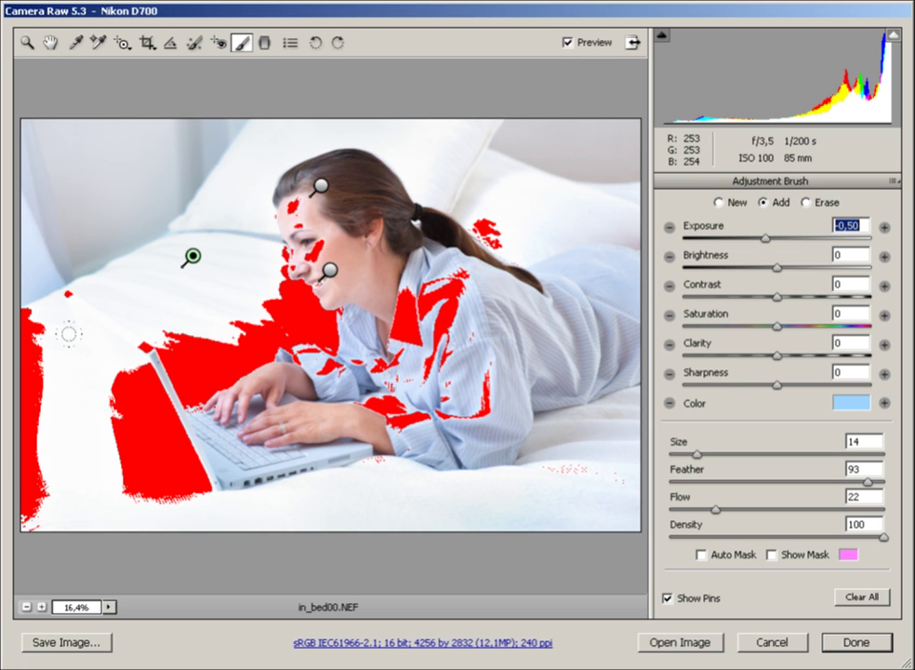
{"action": "mouse_move", "coordinate": [11, 443]}
{"action": "left_mouse_down"}
{"action": "mouse_move", "coordinate": [46, 469]}
{"action": "mouse_move", "coordinate": [5, 439]}
{"action": "mouse_move", "coordinate": [4, 307]}
{"action": "mouse_move", "coordinate": [4, 326]}
{"action": "mouse_move", "coordinate": [5, 317]}
{"action": "left_mouse_up"}
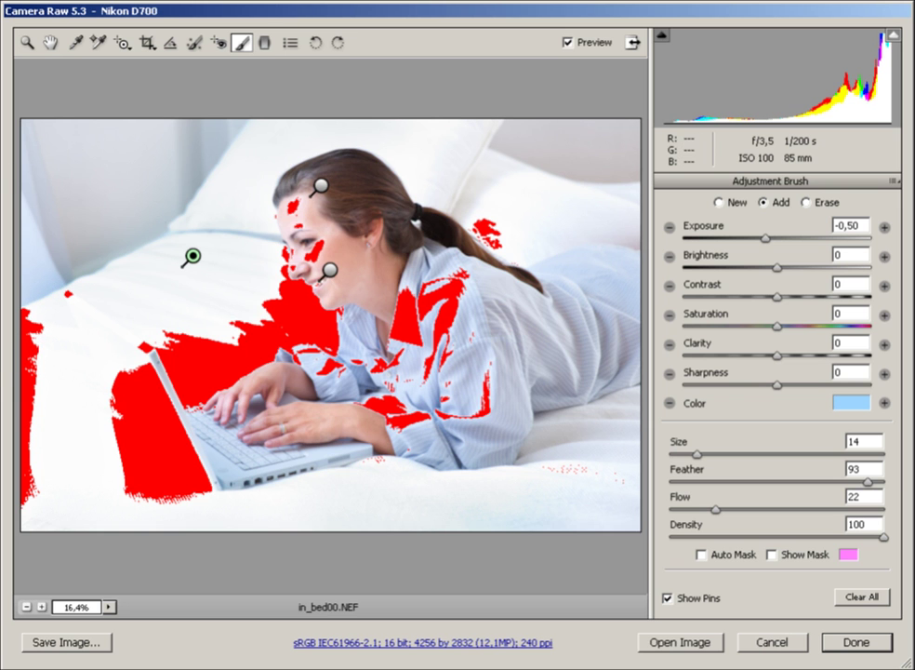
{"action": "mouse_move", "coordinate": [218, 283]}
{"action": "left_mouse_down"}
{"action": "mouse_move", "coordinate": [182, 291]}
{"action": "mouse_move", "coordinate": [209, 289]}
{"action": "mouse_move", "coordinate": [71, 361]}
{"action": "mouse_move", "coordinate": [72, 408]}
{"action": "mouse_move", "coordinate": [90, 390]}
{"action": "mouse_move", "coordinate": [102, 290]}
{"action": "mouse_move", "coordinate": [25, 247]}
{"action": "mouse_move", "coordinate": [82, 249]}
{"action": "left_mouse_up"}
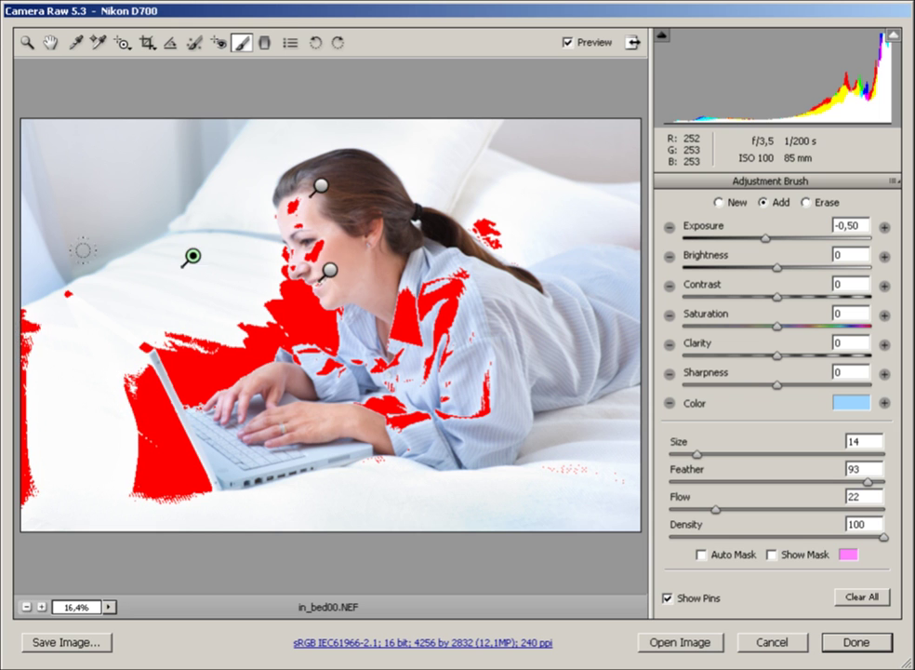
{"action": "left_click", "coordinate": [893, 36]}
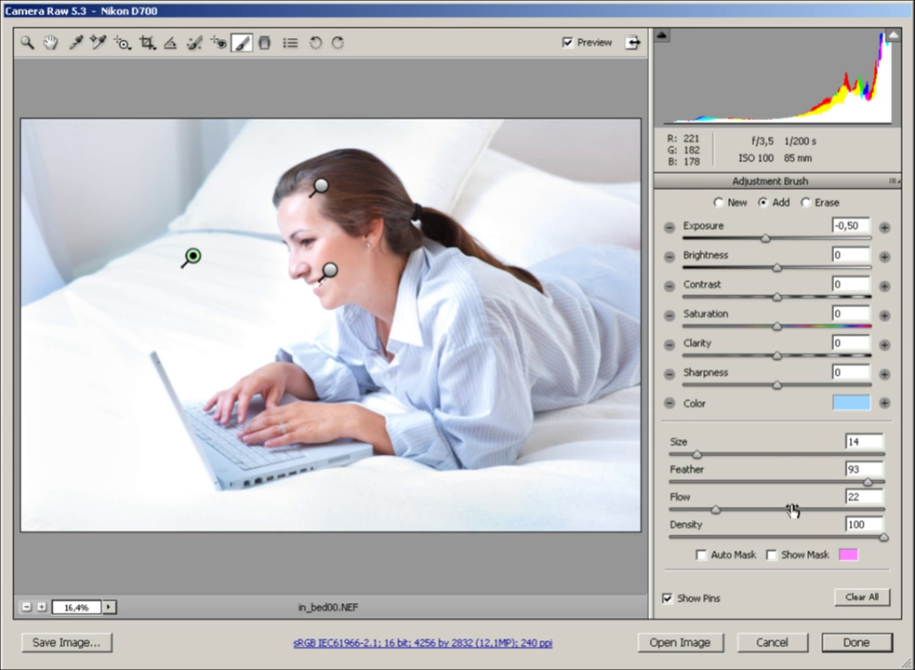
{"action": "left_click", "coordinate": [856, 642]}
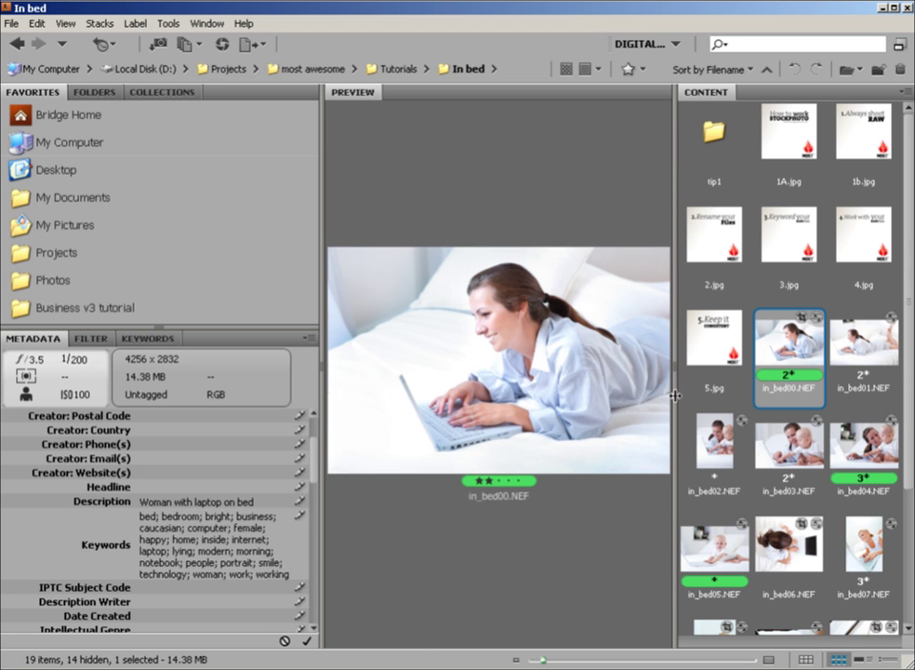
Compare the edited in_bed00.NEF with the unedited in_bed01.NEF by switching between their previews
{"action": "left_click", "coordinate": [878, 351]}
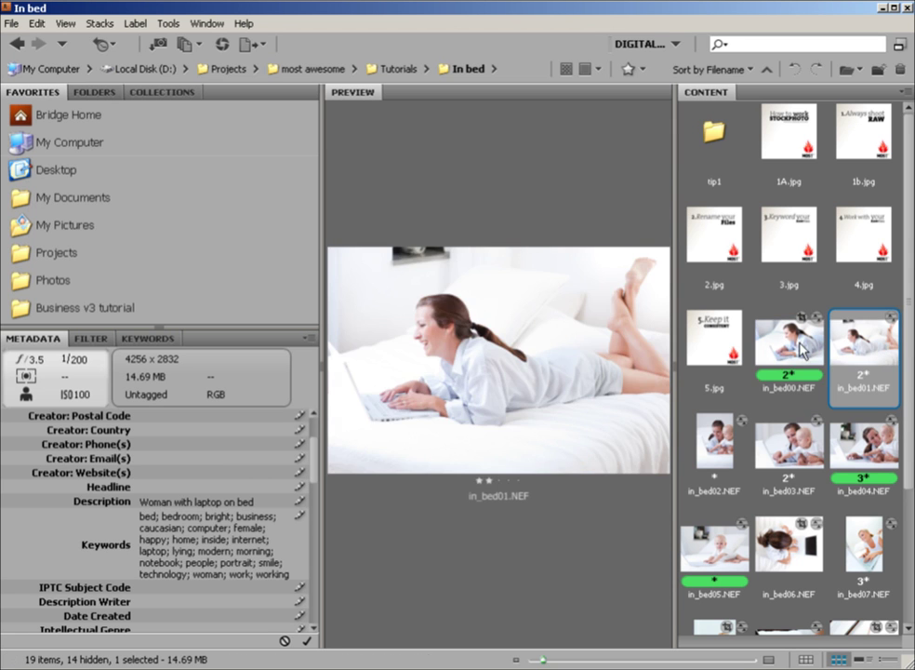
{"action": "key", "text": "Left"}
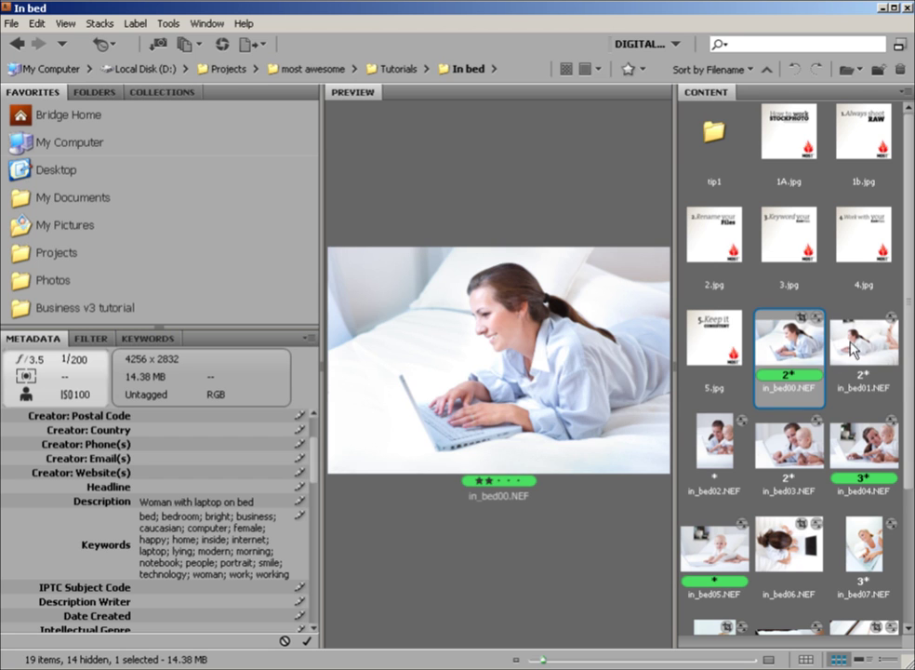
{"action": "left_click", "coordinate": [877, 349]}
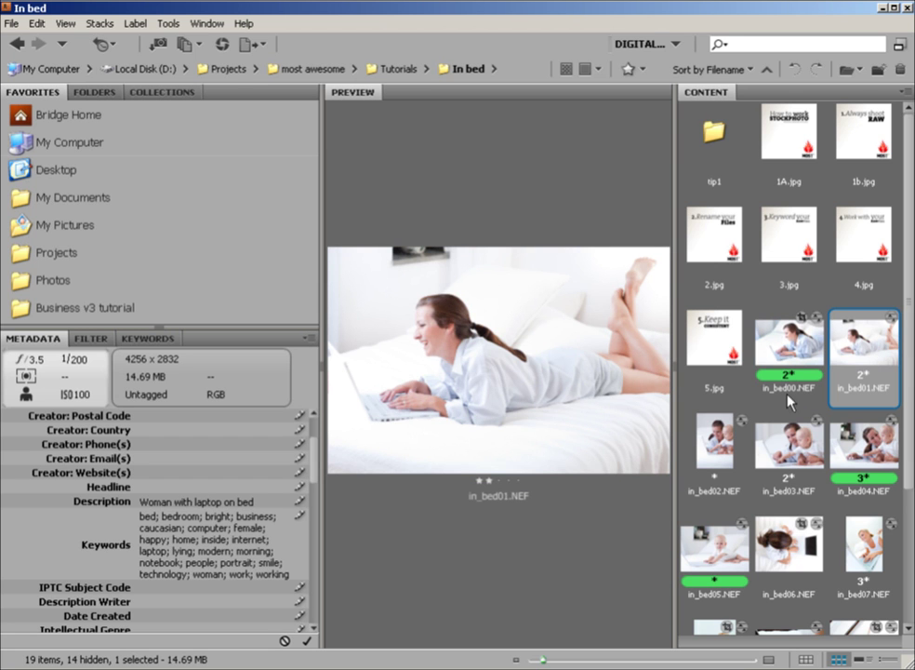
Review the previews of in_bed00.NEF through in_bed05.NEF one after another, returning to in_bed01.NEF
{"action": "left_click", "coordinate": [795, 351]}
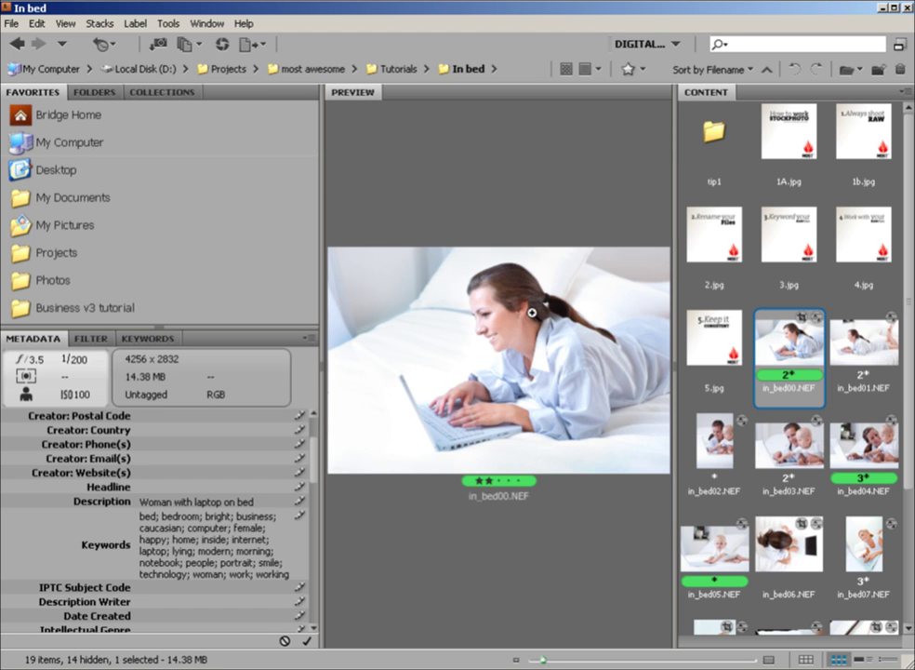
{"action": "key", "text": "Right"}
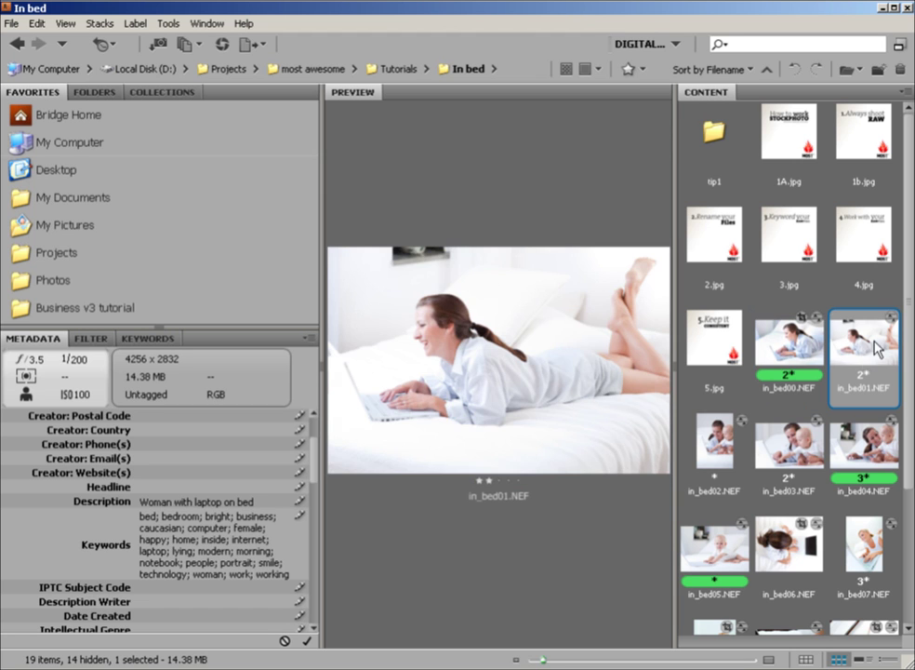
{"action": "key", "text": "Right"}
{"action": "key", "text": "Right"}
{"action": "key", "text": "Right"}
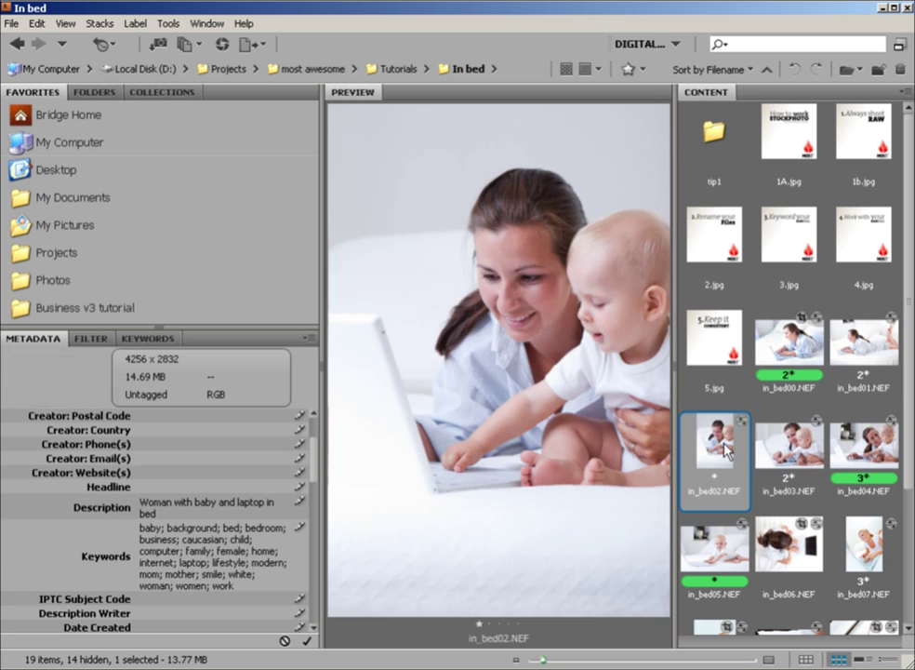
{"action": "key", "text": "Right"}
{"action": "key", "text": "Right"}
{"action": "key", "text": "Right"}
{"action": "key", "text": "Right"}
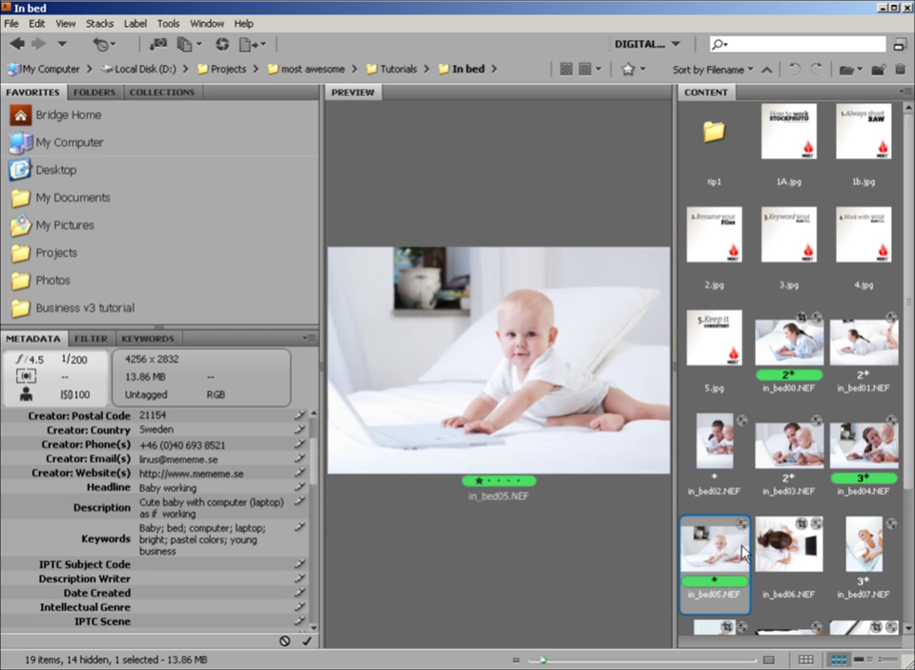
{"action": "left_click", "coordinate": [712, 558]}
{"action": "left_click", "coordinate": [862, 337]}
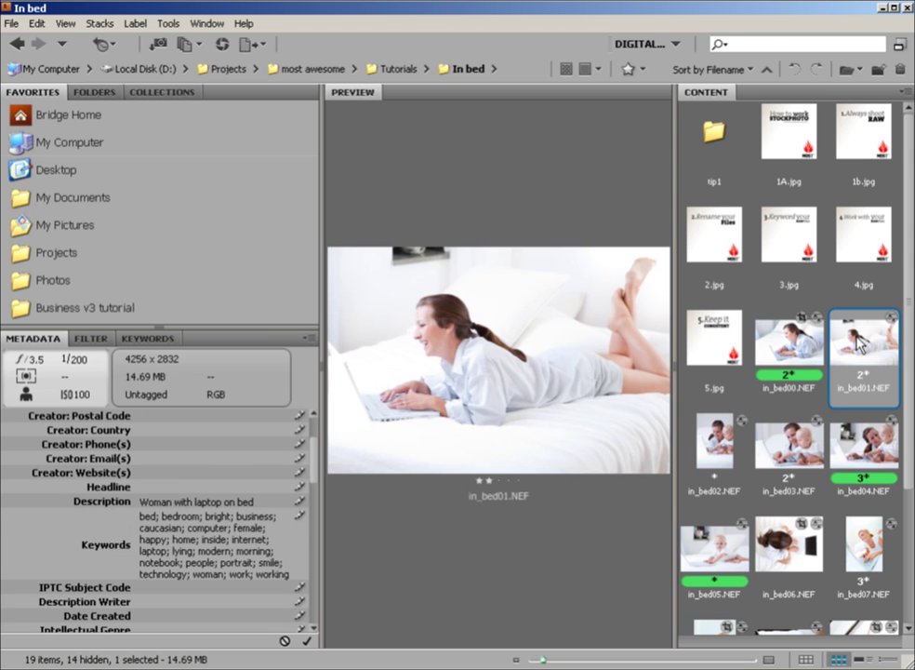
Widen the thumbnail area and copy the develop settings of in_bed00.NEF
{"action": "left_click", "coordinate": [802, 346]}
{"action": "right_click", "coordinate": [802, 348]}
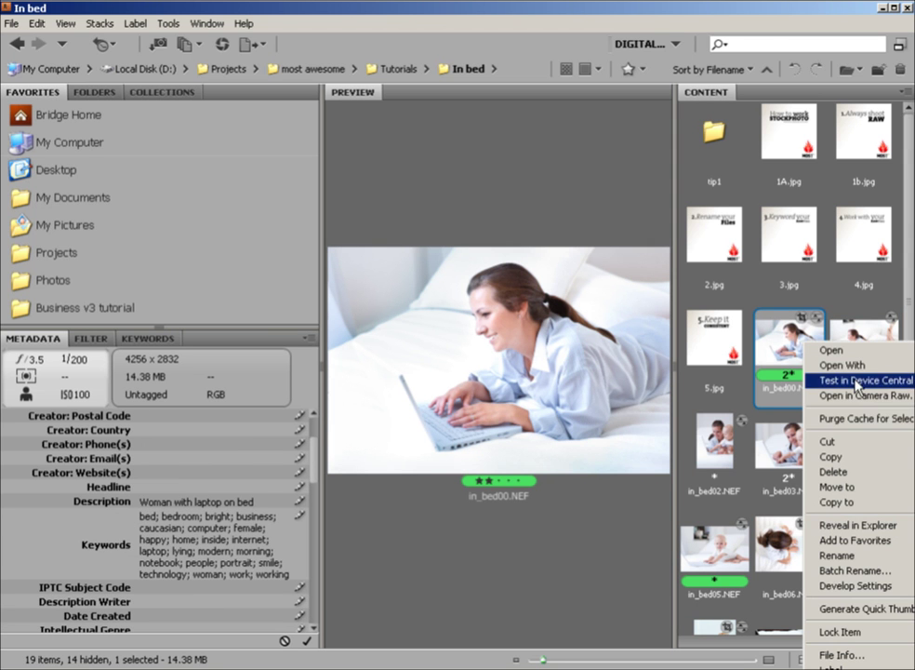
{"action": "left_click", "coordinate": [724, 344]}
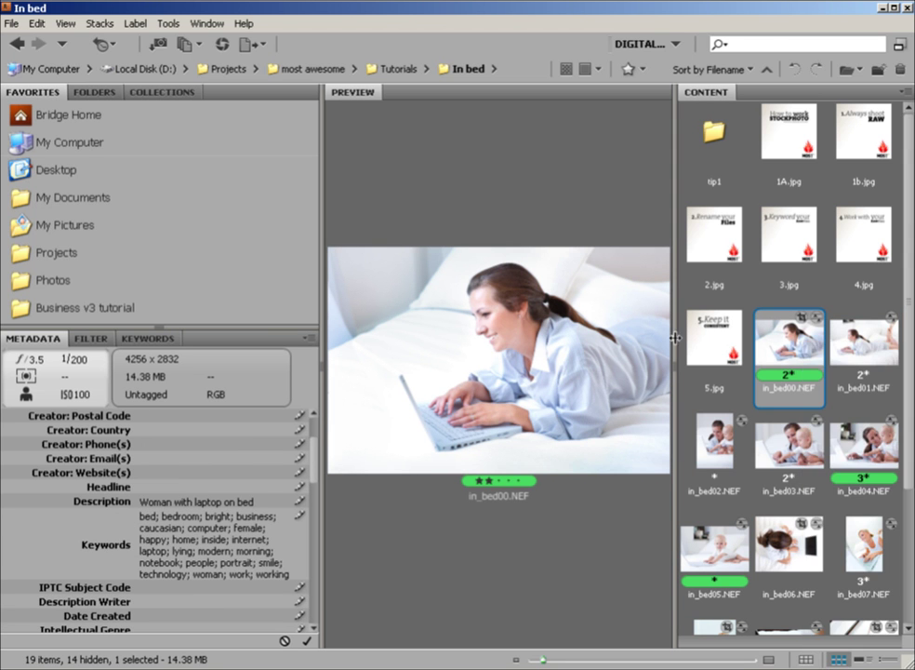
{"action": "mouse_move", "coordinate": [657, 339]}
{"action": "left_mouse_down"}
{"action": "mouse_move", "coordinate": [599, 335]}
{"action": "mouse_move", "coordinate": [647, 326]}
{"action": "left_mouse_up"}
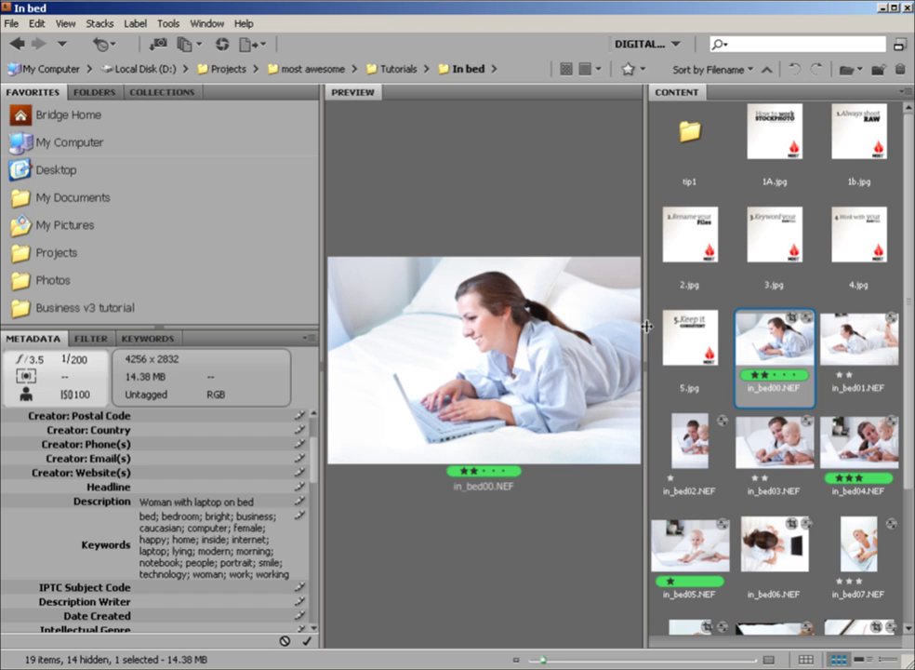
{"action": "right_click", "coordinate": [770, 346]}
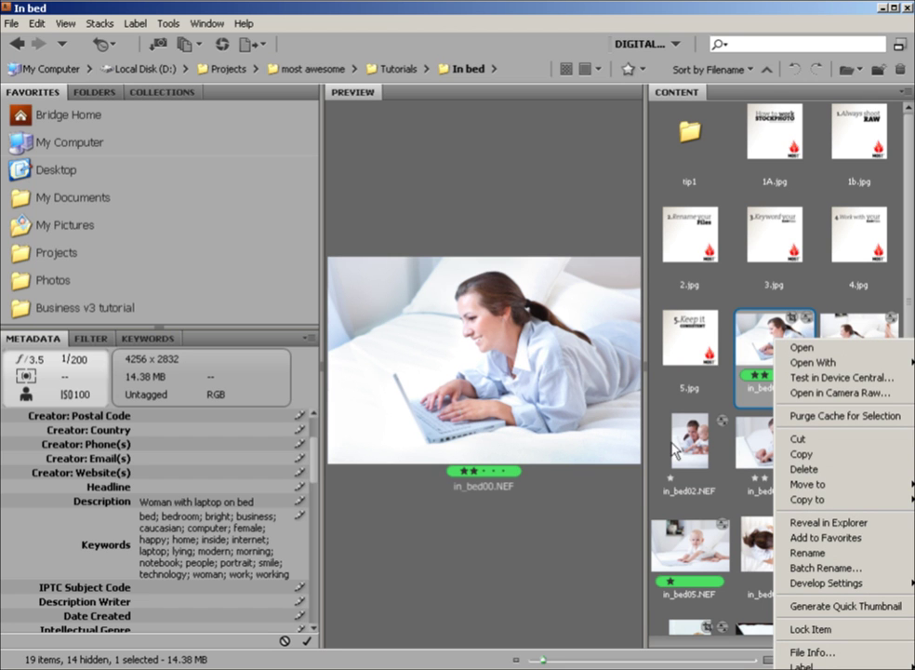
{"action": "left_click", "coordinate": [646, 364]}
{"action": "left_click_drag", "start_coordinate": [646, 364], "coordinate": [450, 360]}
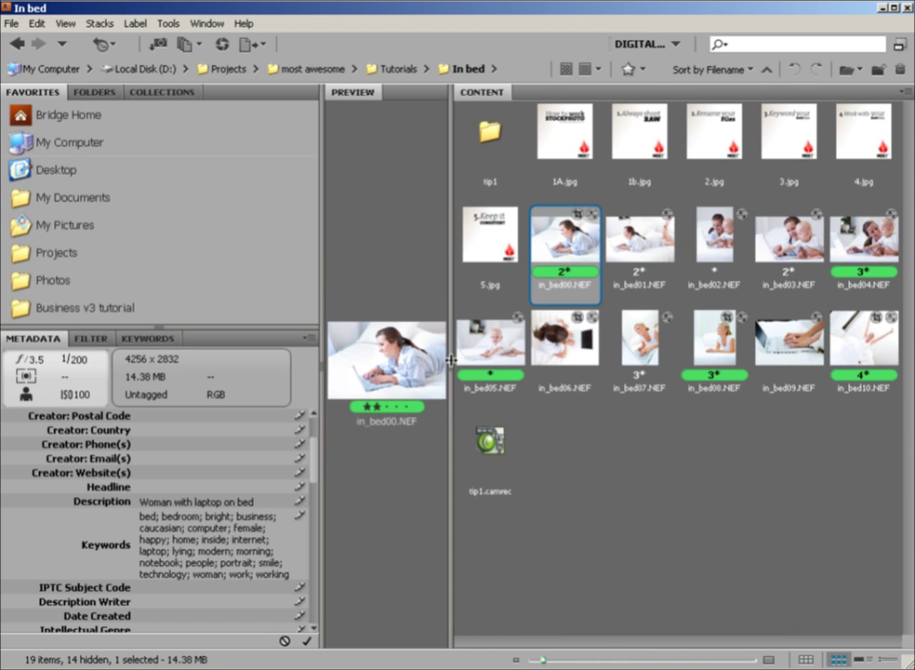
{"action": "right_click", "coordinate": [546, 247]}
{"action": "mouse_move", "coordinate": [642, 491]}
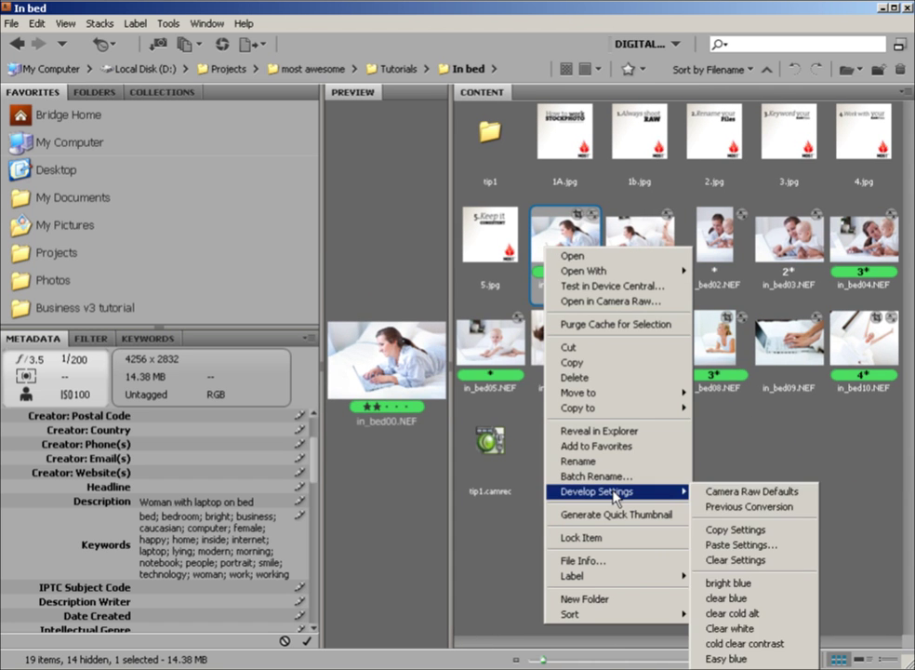
{"action": "left_click", "coordinate": [758, 544]}
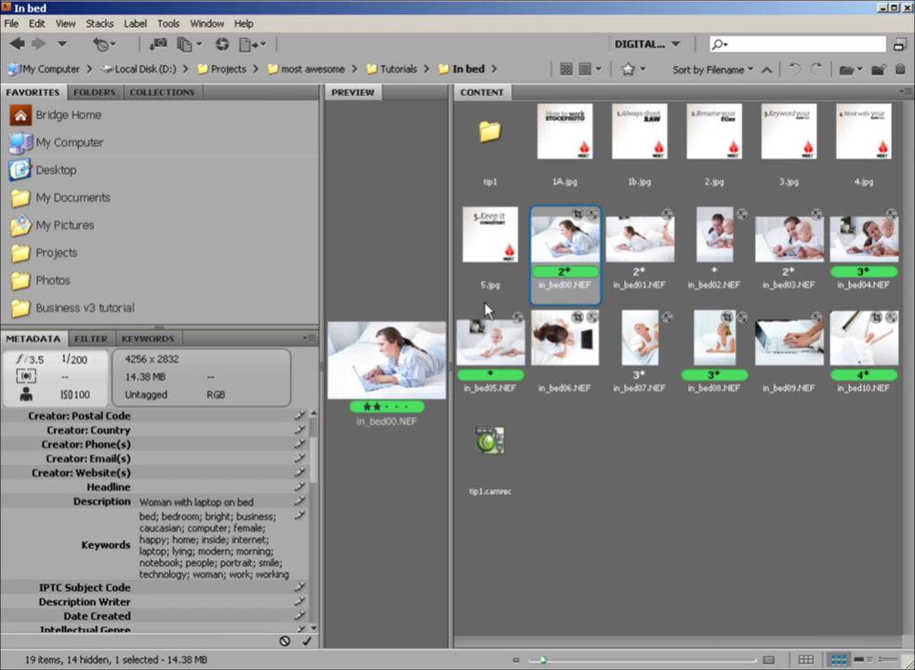
Select in_bed01.NEF through in_bed05.NEF and open the options for pasting the copied Camera Raw settings onto them
{"action": "left_click", "coordinate": [638, 244]}
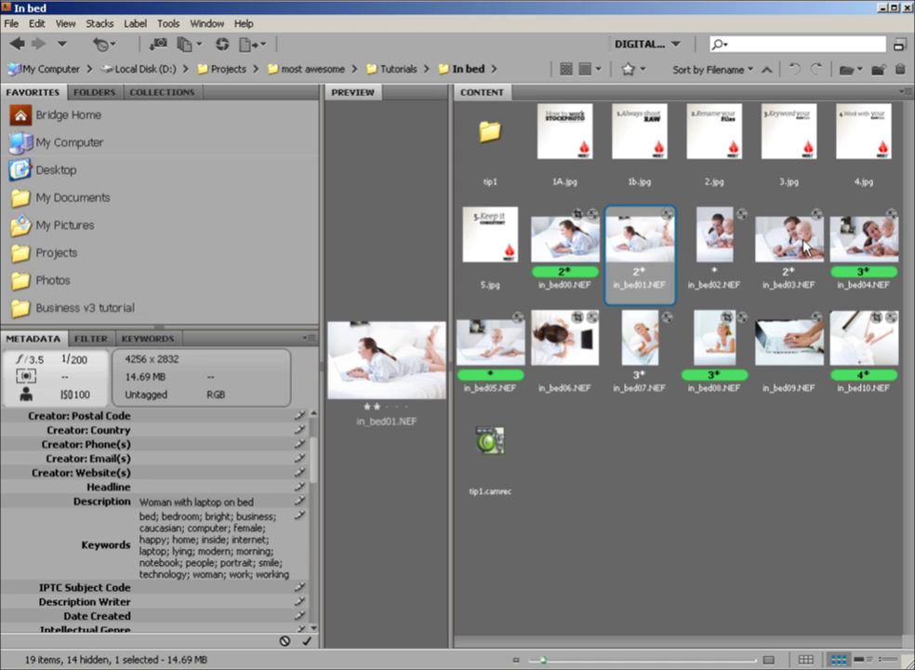
{"action": "left_click", "coordinate": [714, 240], "text": "ctrl"}
{"action": "left_click", "coordinate": [874, 240], "text": "ctrl"}
{"action": "left_click", "coordinate": [490, 344], "text": "ctrl"}
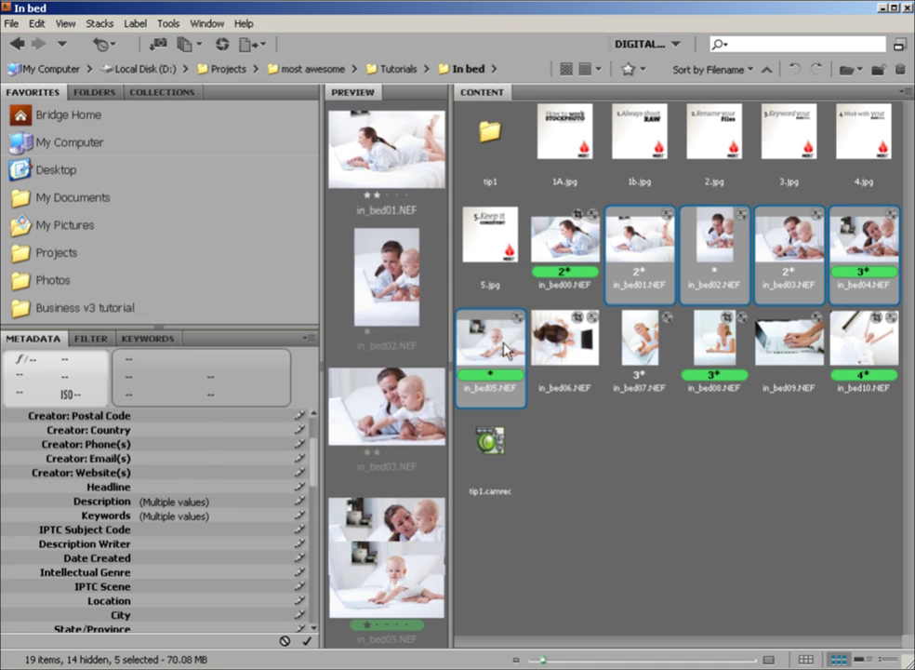
{"action": "left_click_drag", "start_coordinate": [453, 340], "coordinate": [462, 344]}
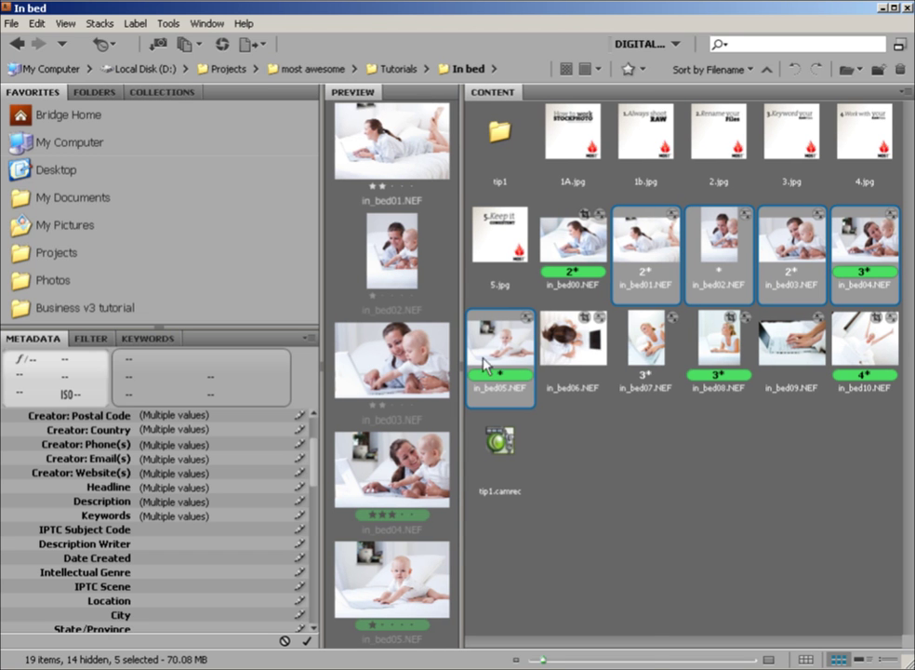
{"action": "right_click", "coordinate": [501, 351]}
{"action": "mouse_move", "coordinate": [600, 484]}
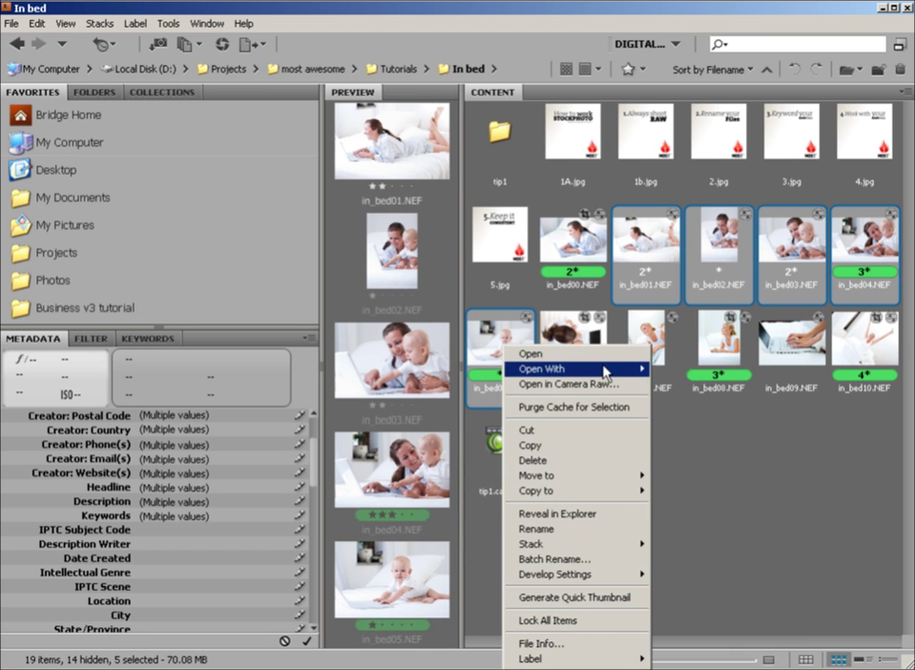
{"action": "mouse_move", "coordinate": [605, 372]}
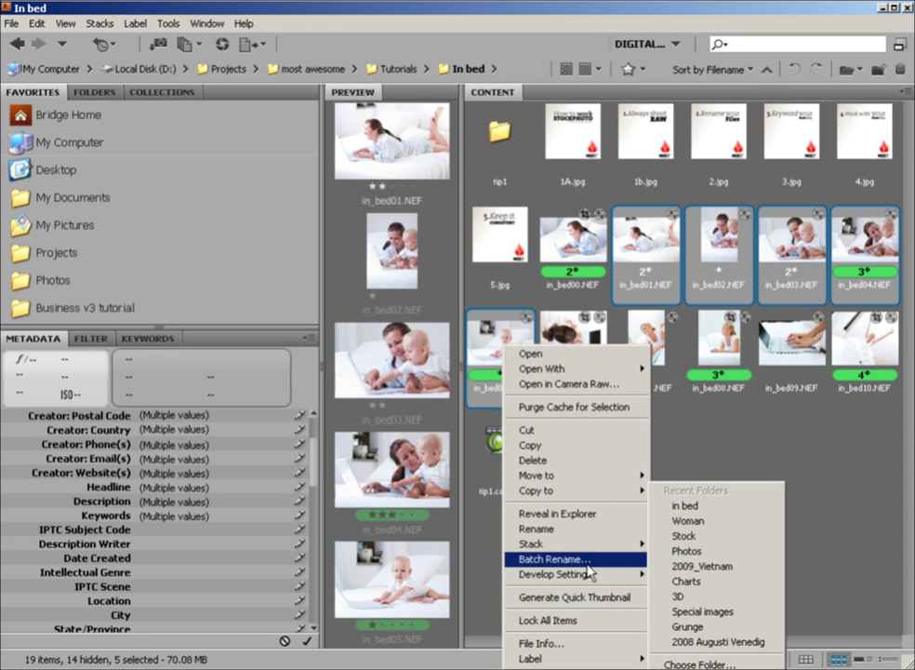
{"action": "mouse_move", "coordinate": [591, 581]}
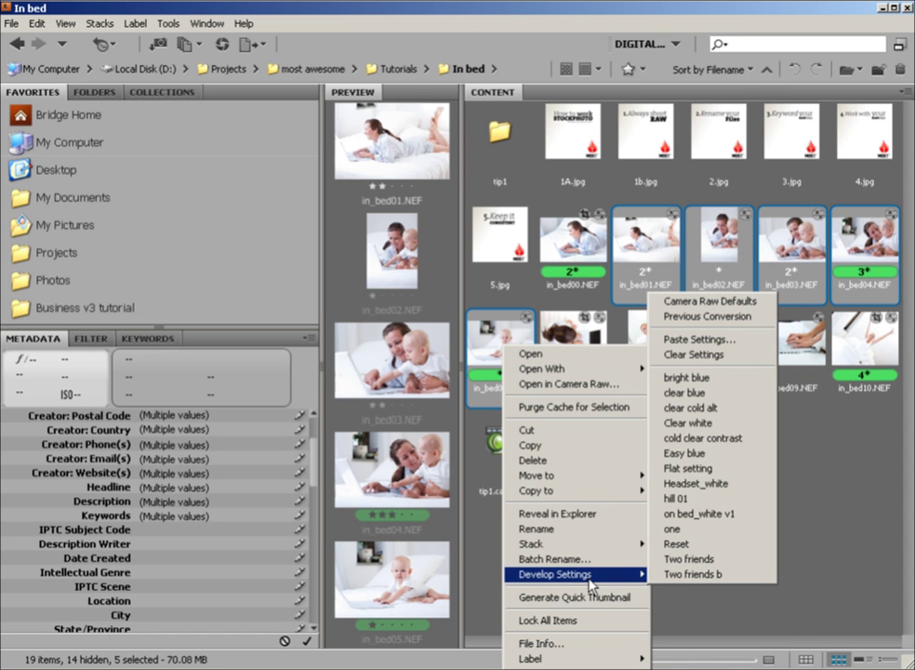
{"action": "left_click", "coordinate": [733, 343]}
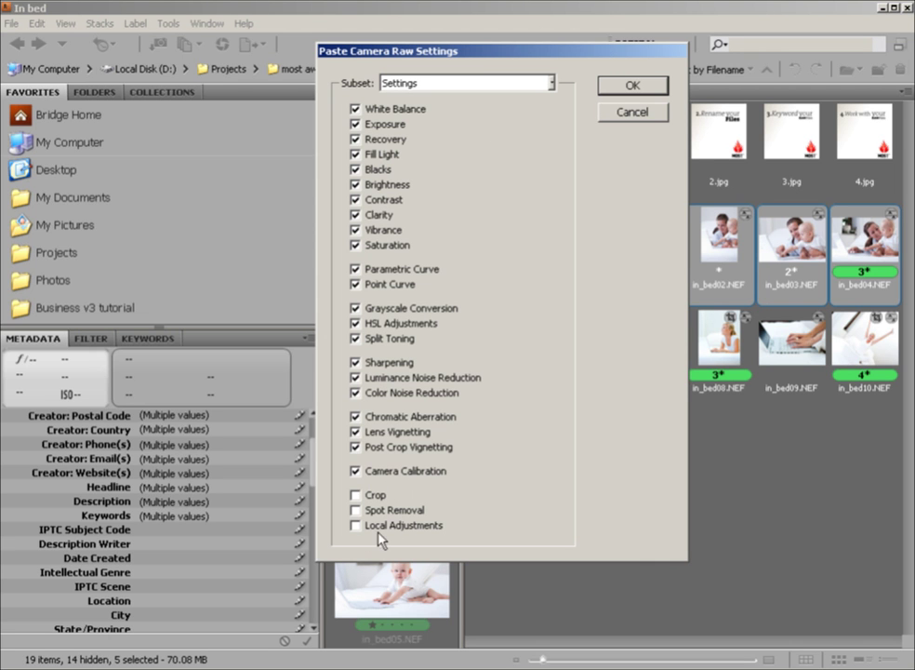
Paste the Settings subset onto the selected files, leaving out Crop, Spot Removal and Local Adjustments
{"action": "left_click", "coordinate": [354, 495]}
{"action": "left_click", "coordinate": [354, 509]}
{"action": "left_click", "coordinate": [355, 525]}
{"action": "left_click", "coordinate": [354, 524]}
{"action": "left_click", "coordinate": [354, 510]}
{"action": "left_click", "coordinate": [355, 495]}
{"action": "left_click", "coordinate": [631, 86]}
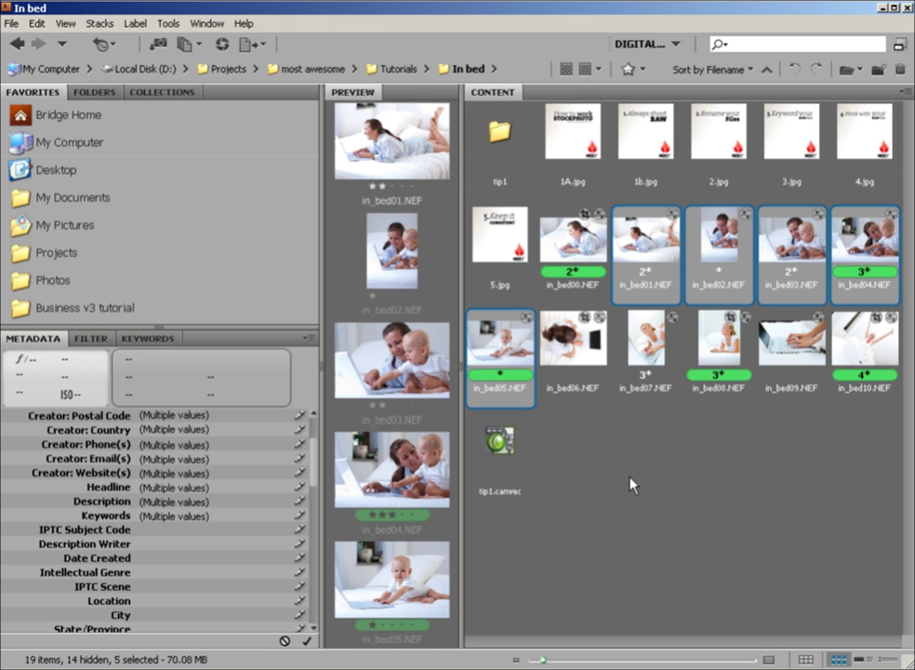
Show the title slides 4.jpg and 5.jpg and widen the preview area
{"action": "left_click", "coordinate": [860, 138]}
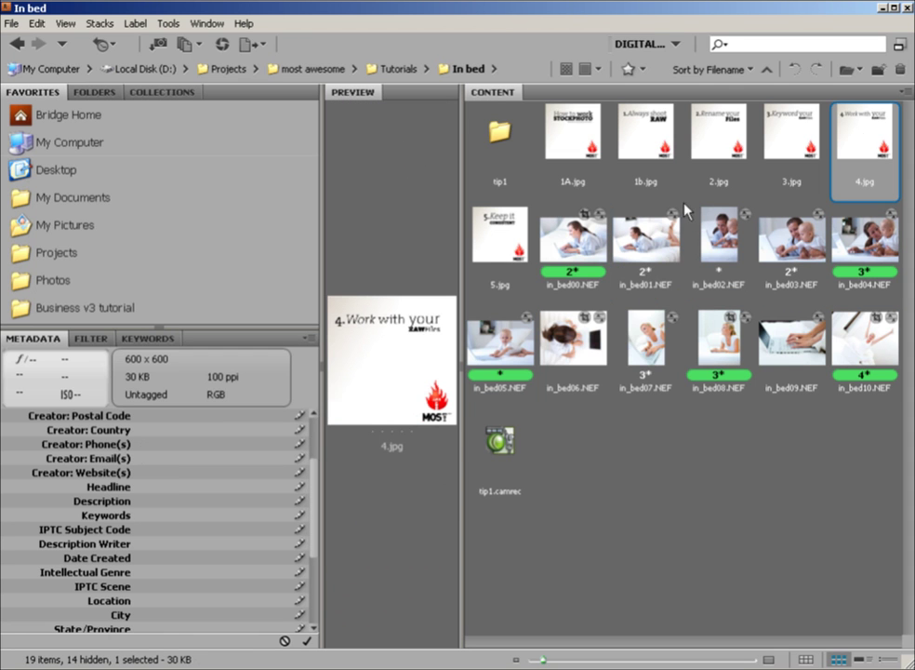
{"action": "left_click_drag", "start_coordinate": [461, 317], "coordinate": [742, 326]}
{"action": "left_click_drag", "start_coordinate": [652, 327], "coordinate": [515, 339]}
{"action": "left_click", "coordinate": [629, 240]}
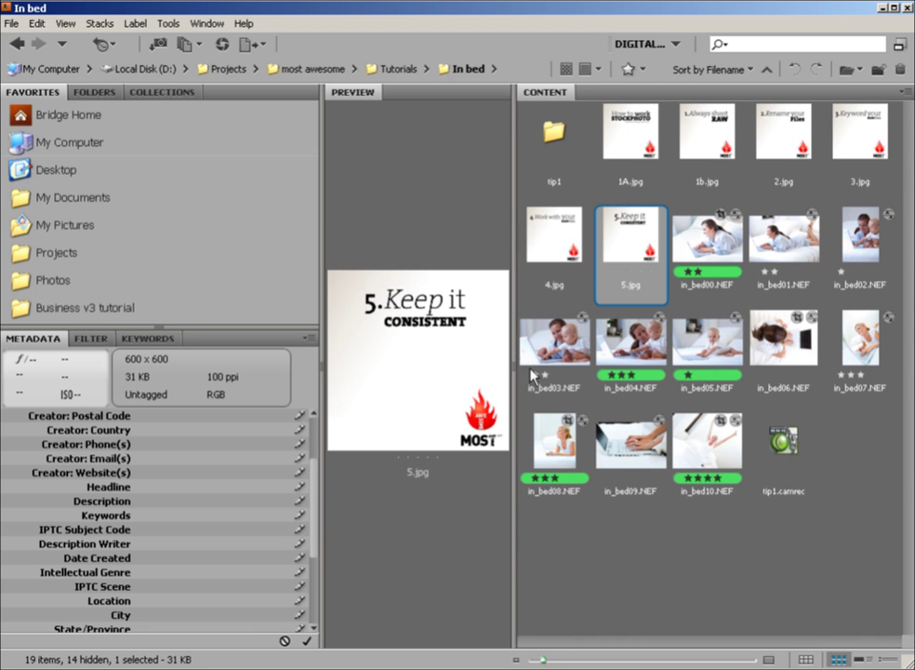
{"action": "left_click_drag", "start_coordinate": [514, 355], "coordinate": [578, 352]}
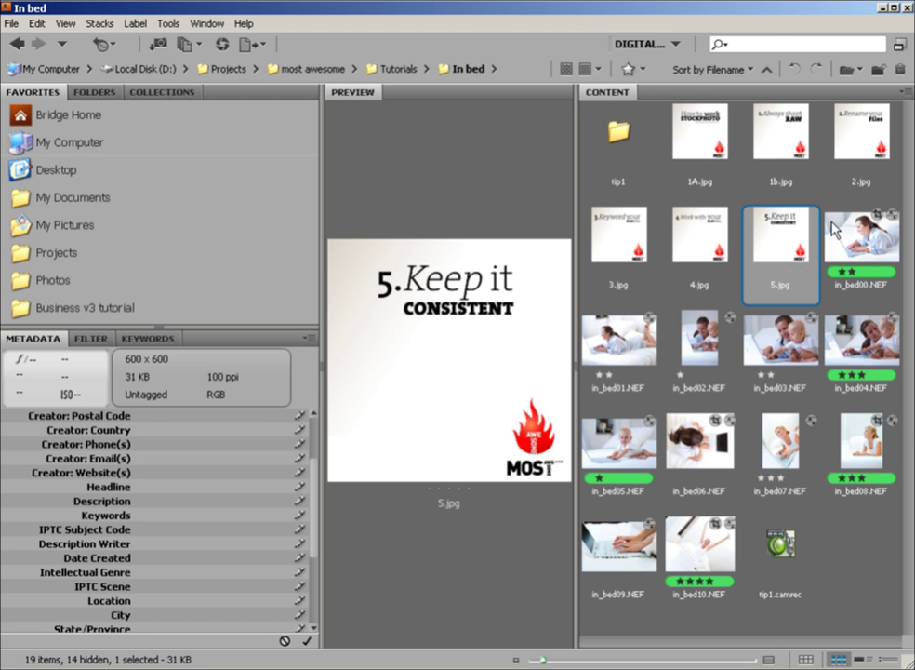
Compare the look of in_bed01.NEF, in_bed02.NEF and in_bed03.NEF by switching between their previews
{"action": "left_click", "coordinate": [684, 335]}
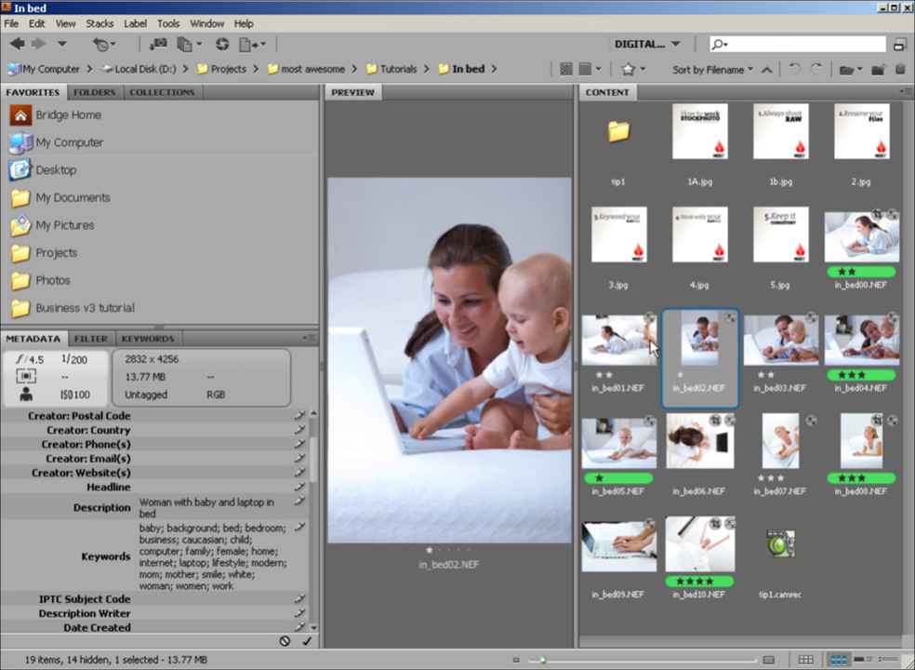
{"action": "left_click", "coordinate": [621, 336]}
{"action": "left_click", "coordinate": [691, 351]}
{"action": "left_click", "coordinate": [616, 346]}
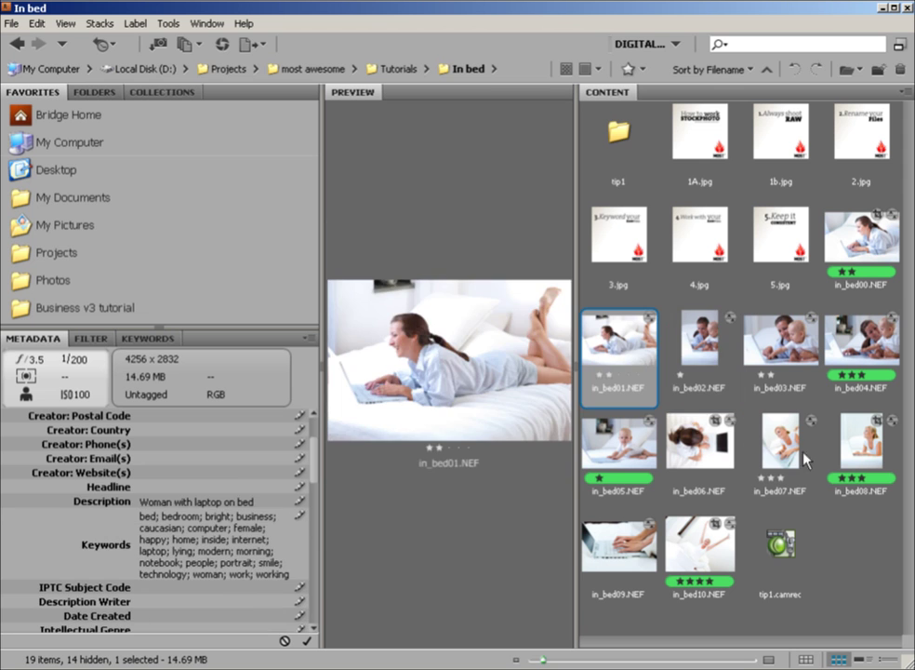
{"action": "left_click", "coordinate": [696, 353]}
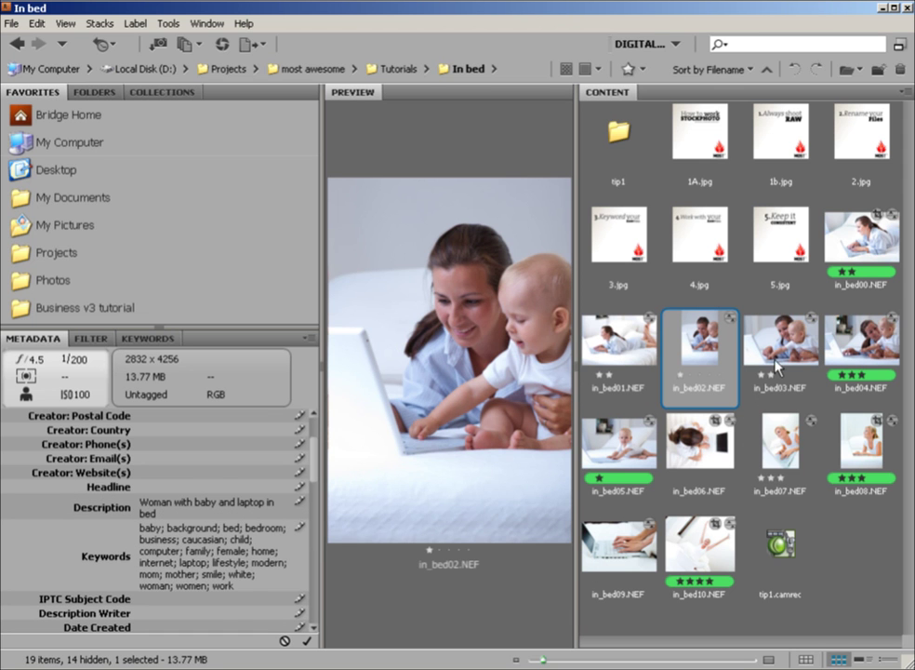
{"action": "left_click", "coordinate": [621, 357]}
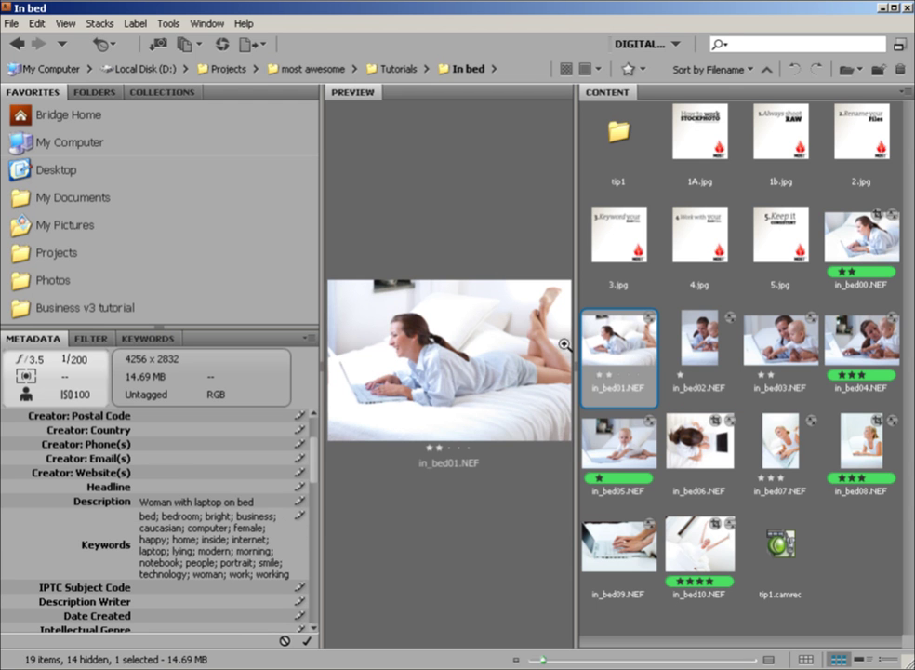
{"action": "left_click", "coordinate": [705, 344]}
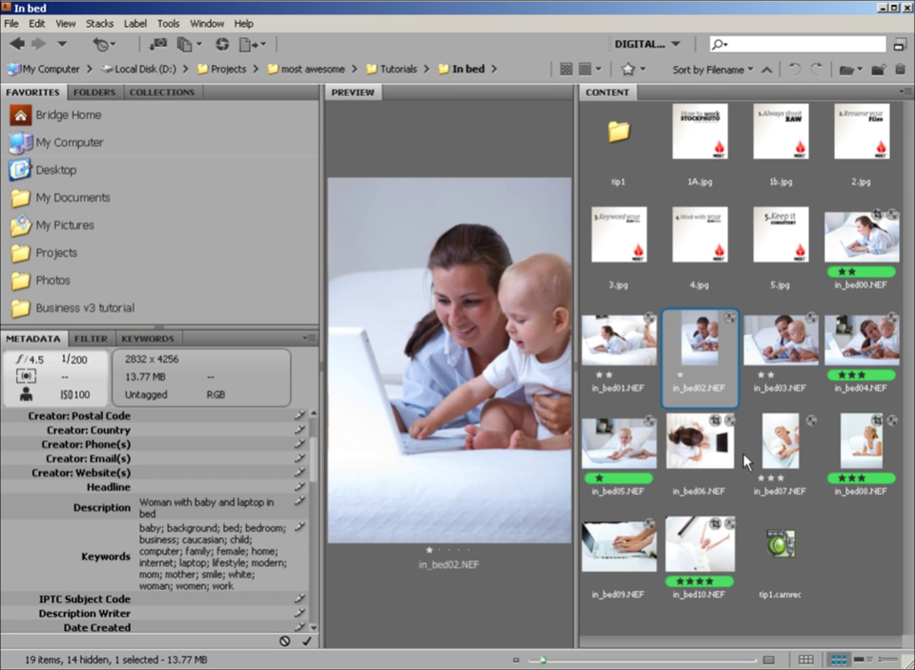
{"action": "left_click", "coordinate": [787, 342]}
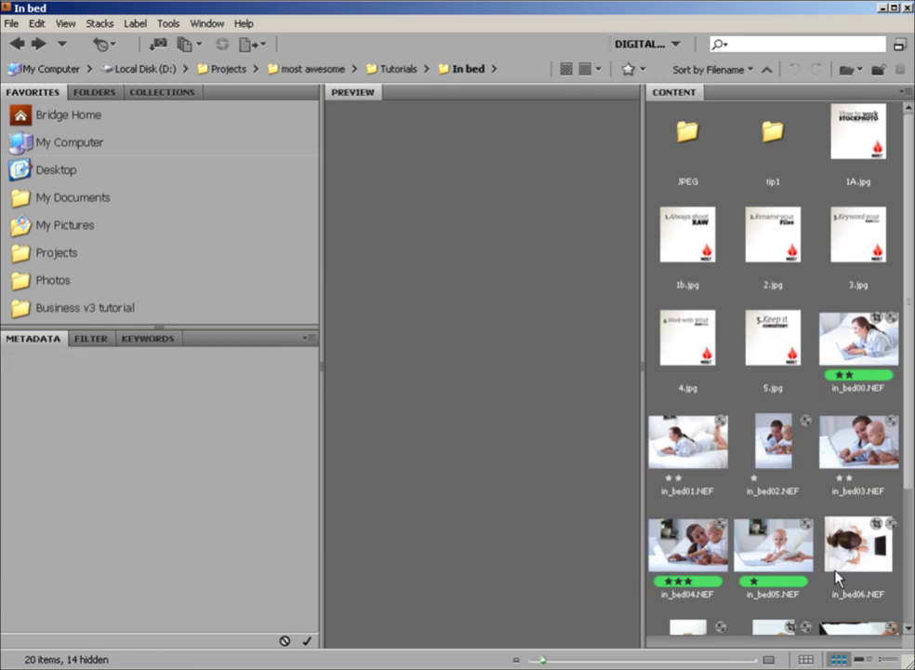
Recap the tips by previewing the title slides 1A.jpg through 5.jpg, with in_bed02.NEF shown before the last one
{"action": "left_click", "coordinate": [856, 131]}
{"action": "left_click", "coordinate": [693, 240]}
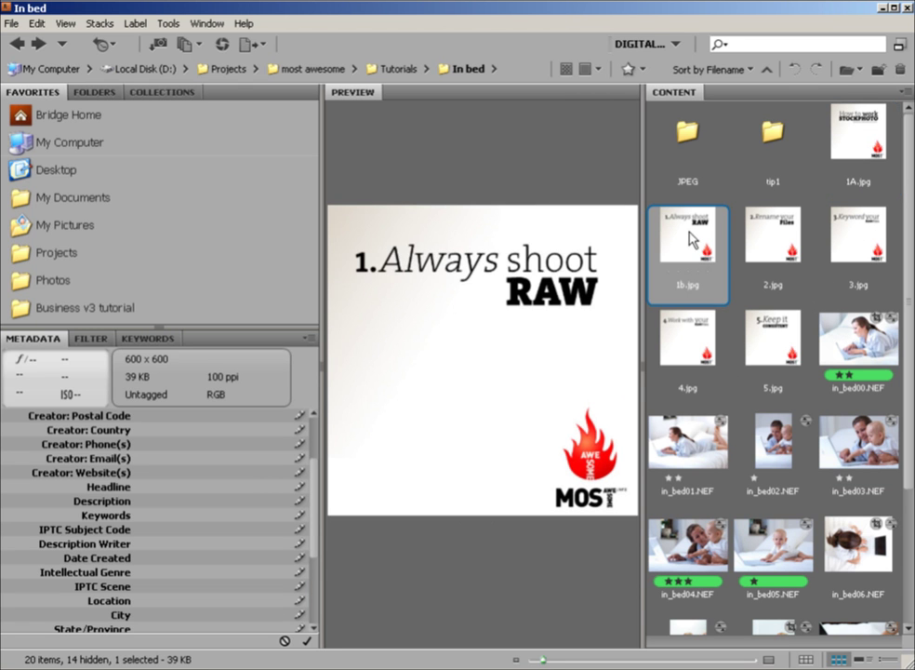
{"action": "left_click", "coordinate": [755, 259]}
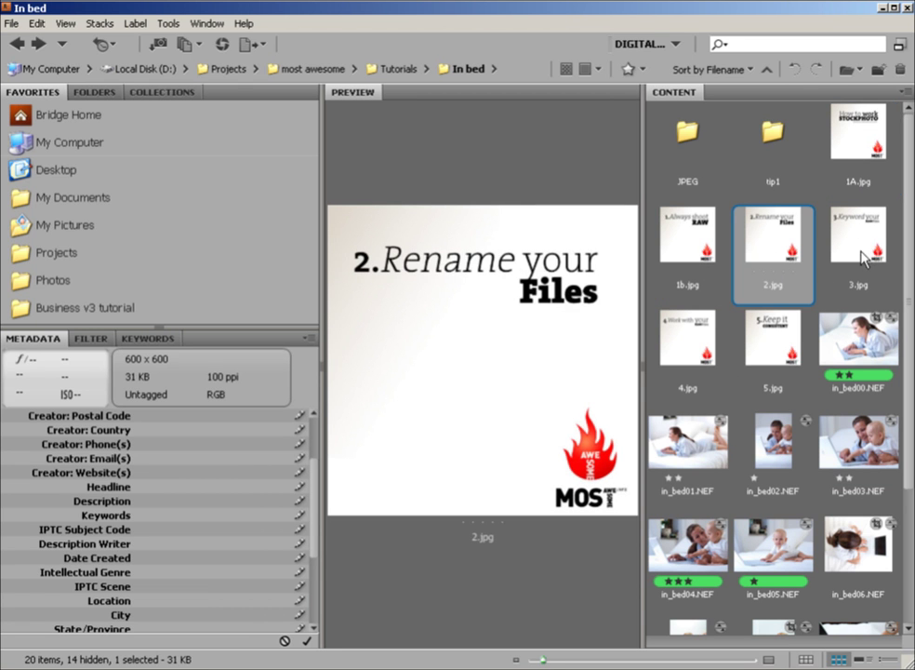
{"action": "left_click", "coordinate": [863, 256]}
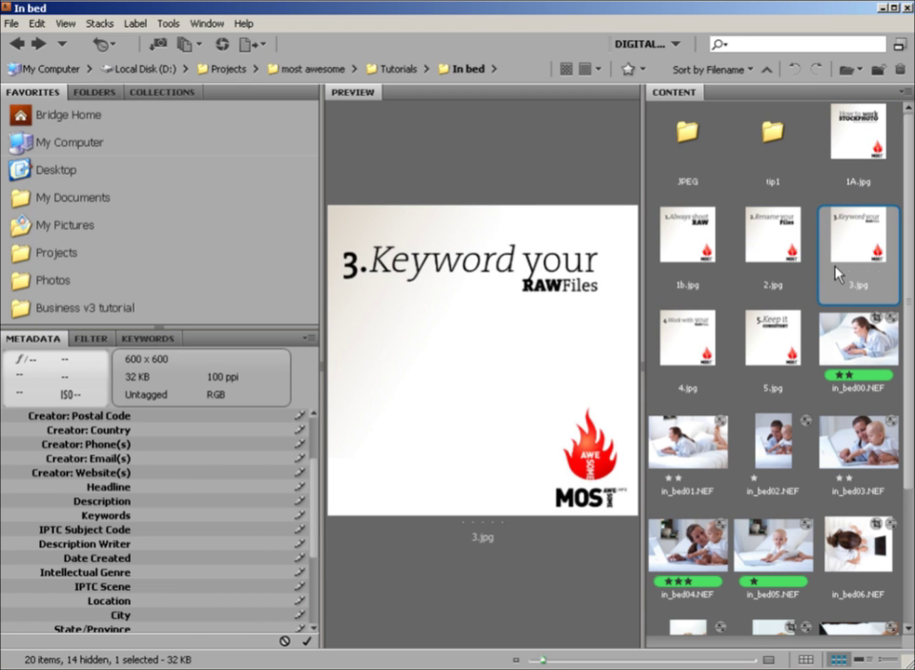
{"action": "left_click", "coordinate": [713, 333]}
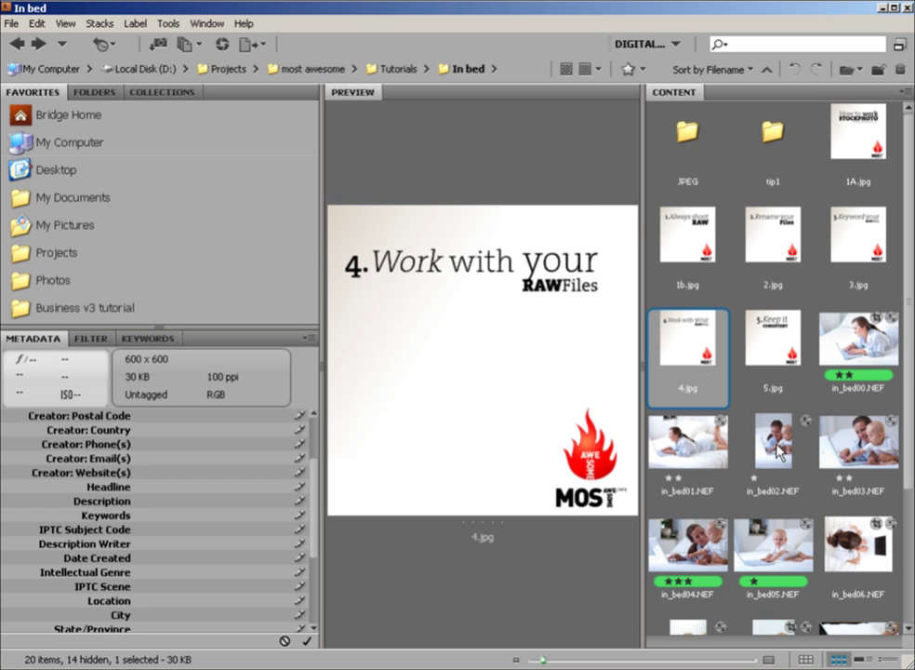
{"action": "left_click", "coordinate": [795, 472]}
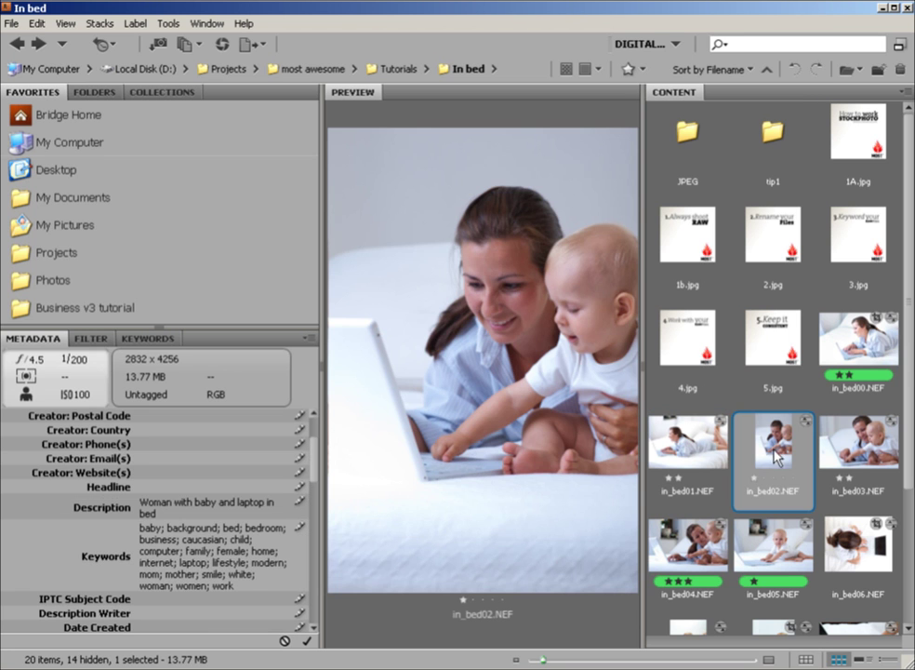
{"action": "left_click", "coordinate": [767, 322]}
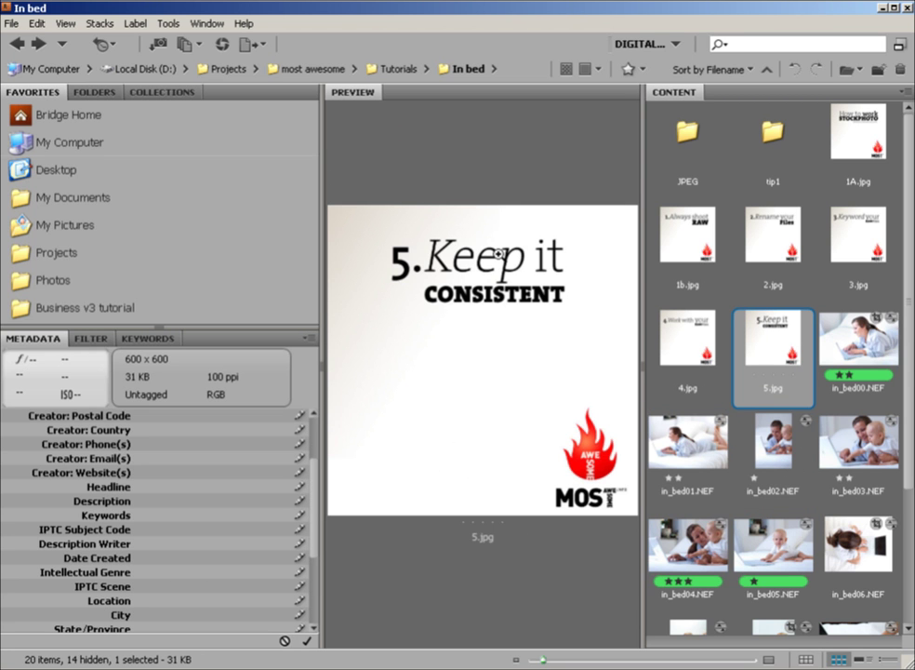